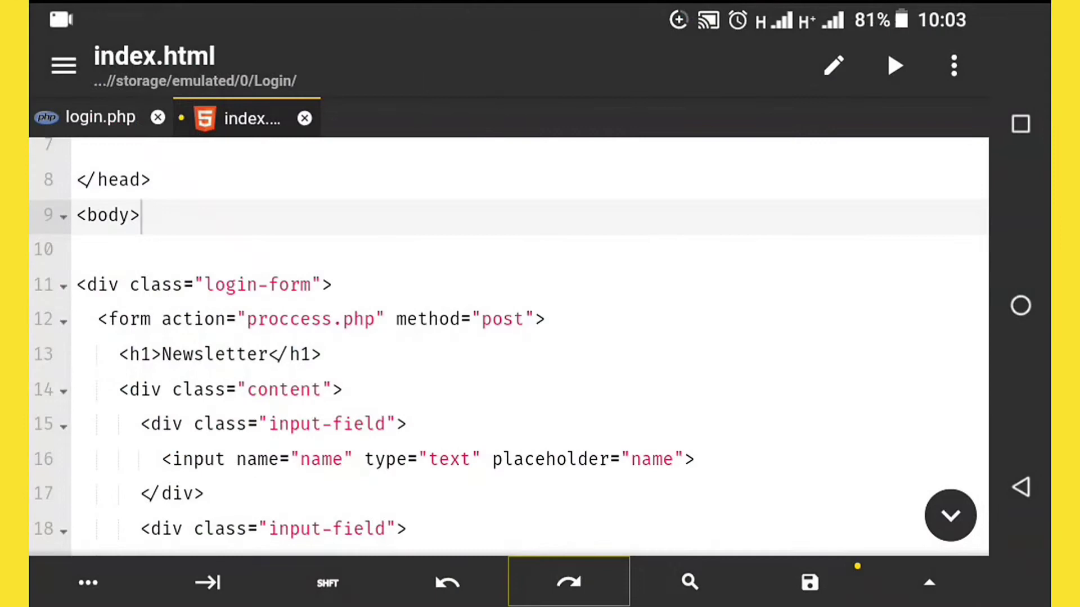
Insert a <?php block after <body> that sets $name and $request and echoes them, then save index.html
left_click(448, 582)
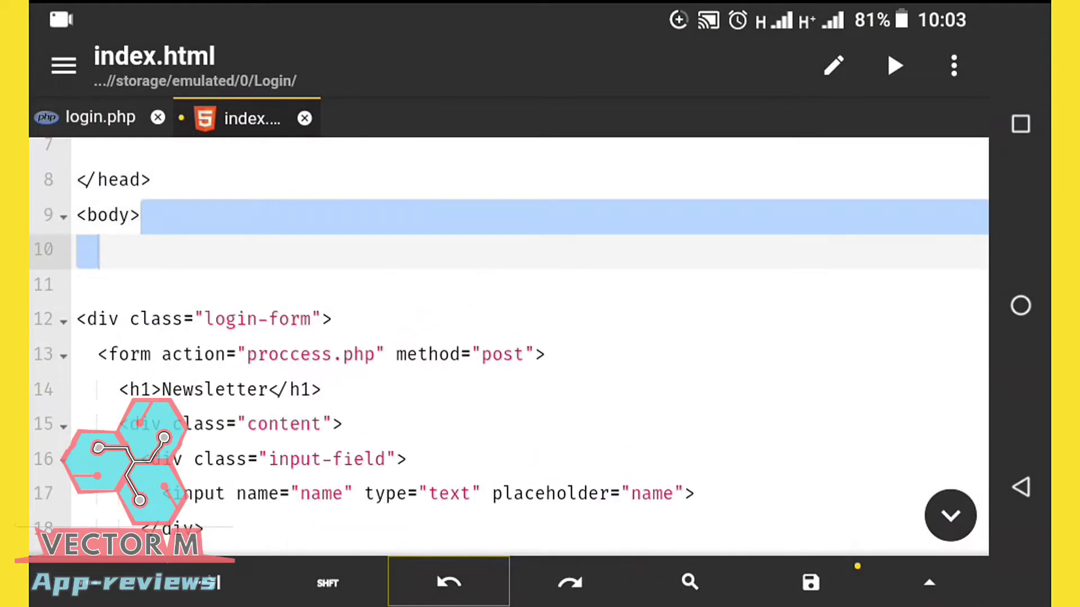
type("<?php   //php code here   $name=\"Vector M\";   ")
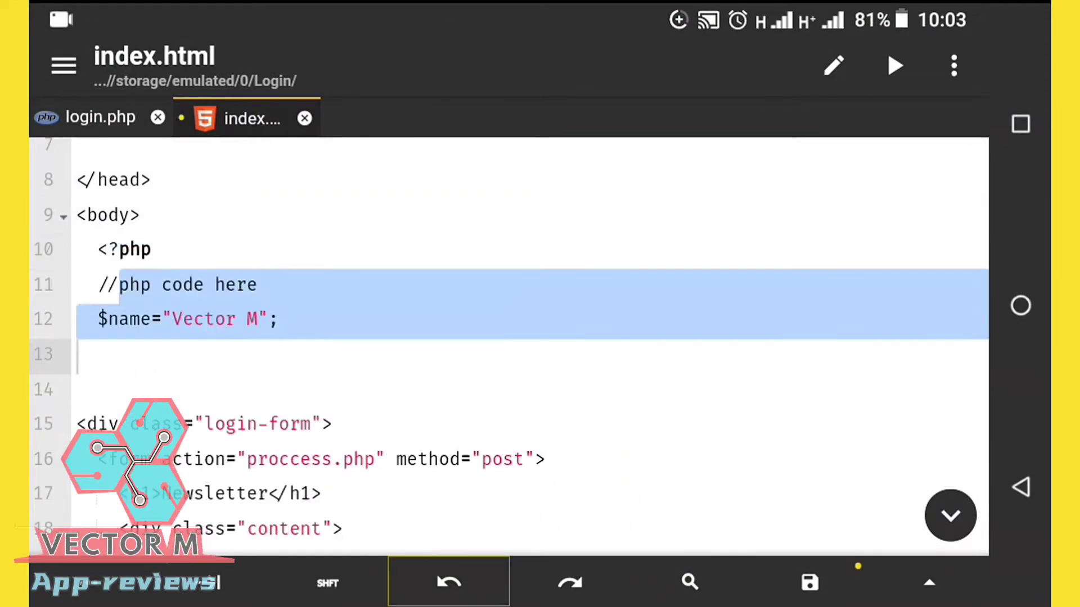
type("$request=\"Subscribe to  \";   echo $request.$name;   ?>")
left_click(447, 582)
left_click(568, 582)
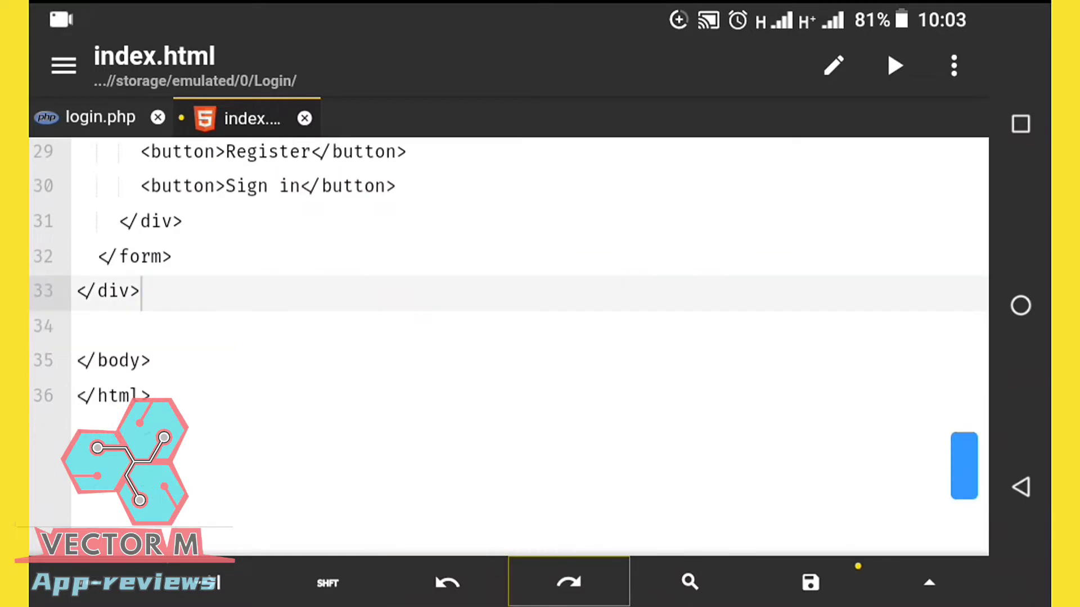
scroll(506, 338, "up", 2)
scroll(507, 337, "up", 5)
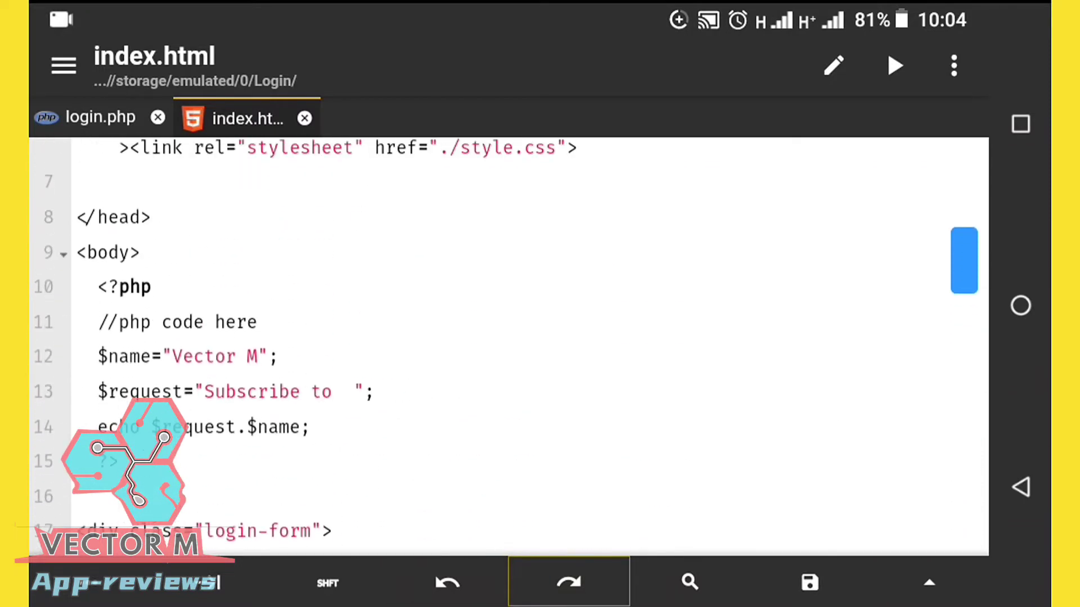
left_click(808, 582)
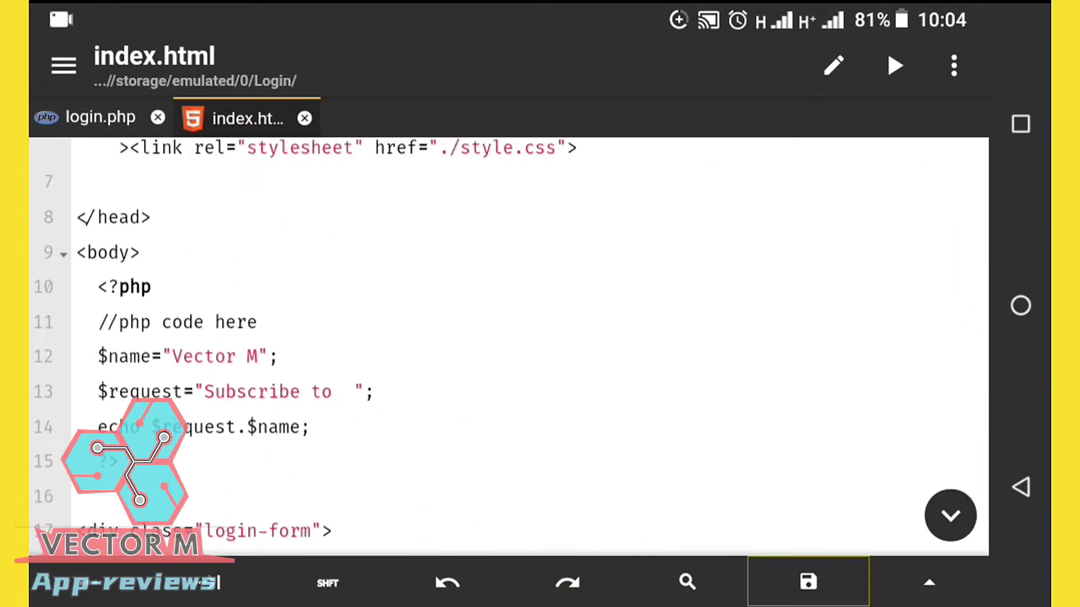
scroll(506, 337, "up", 2)
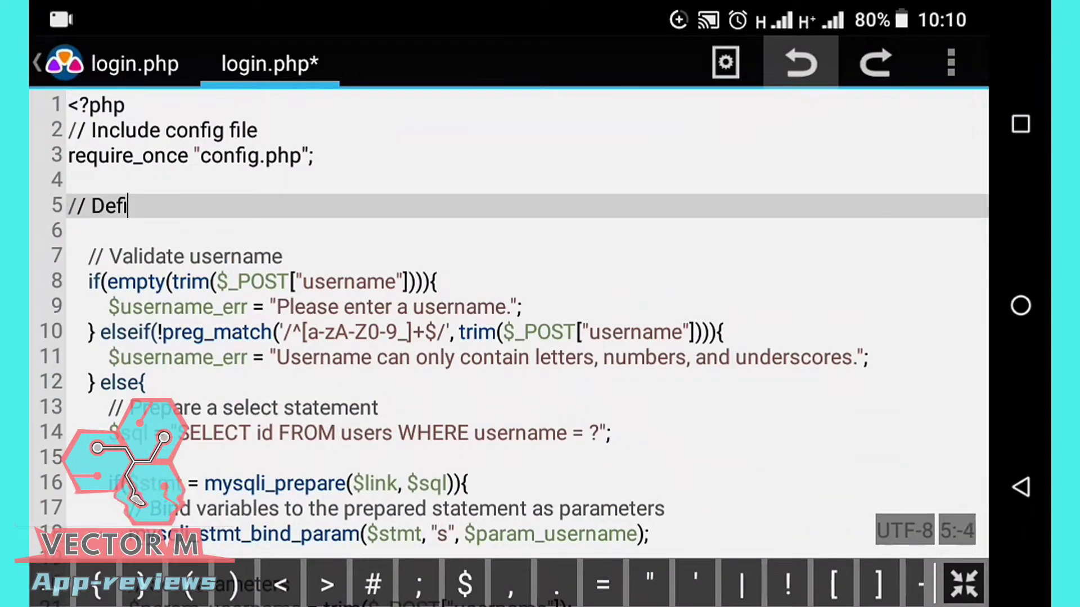
type("ne v")
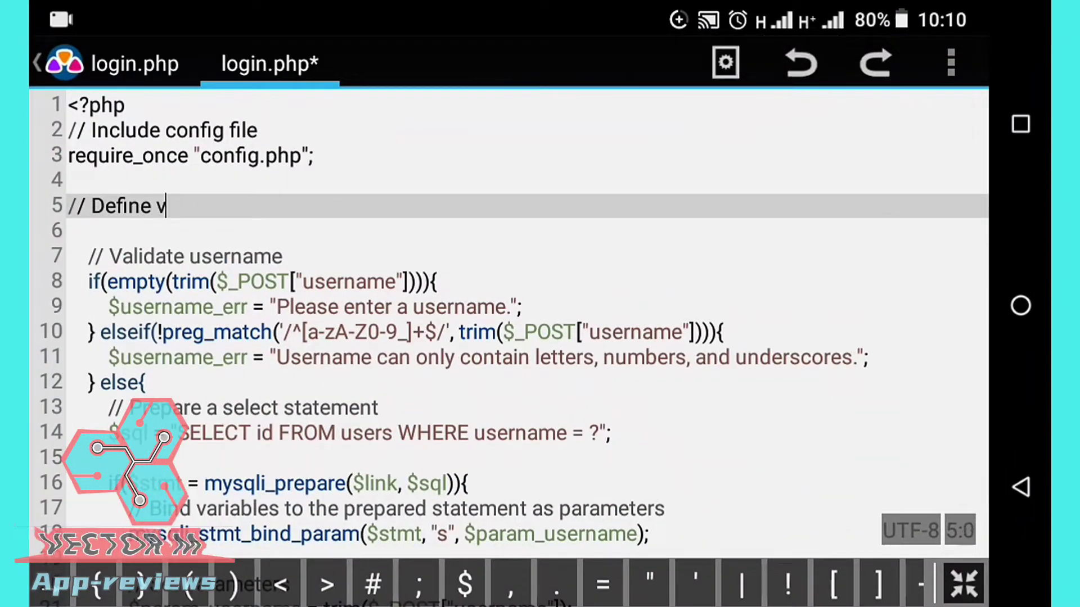
type("ariables and ")
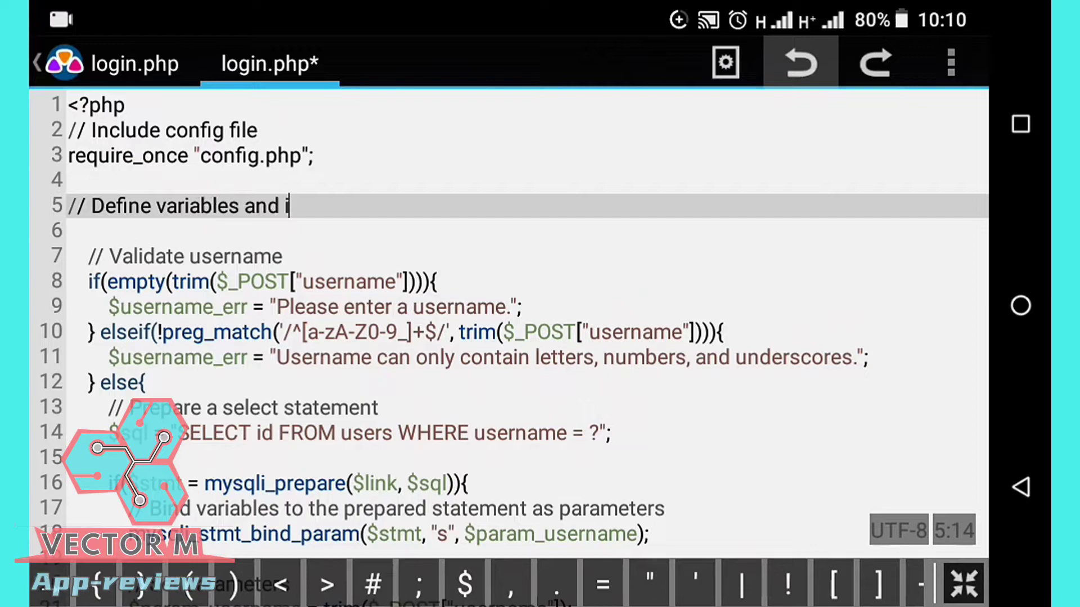
type("initialize with")
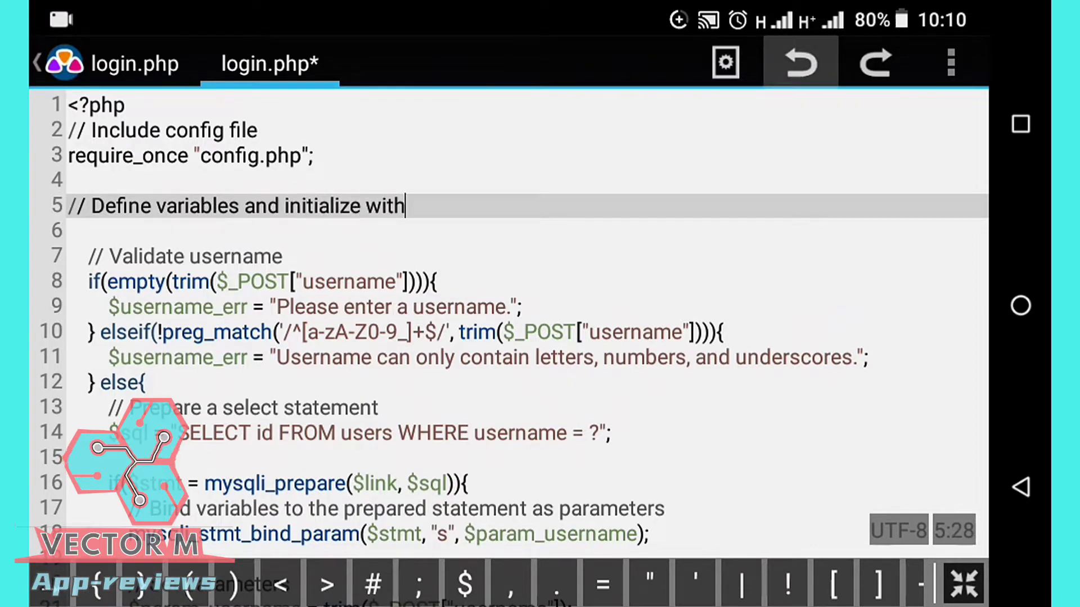
type(" empty v")
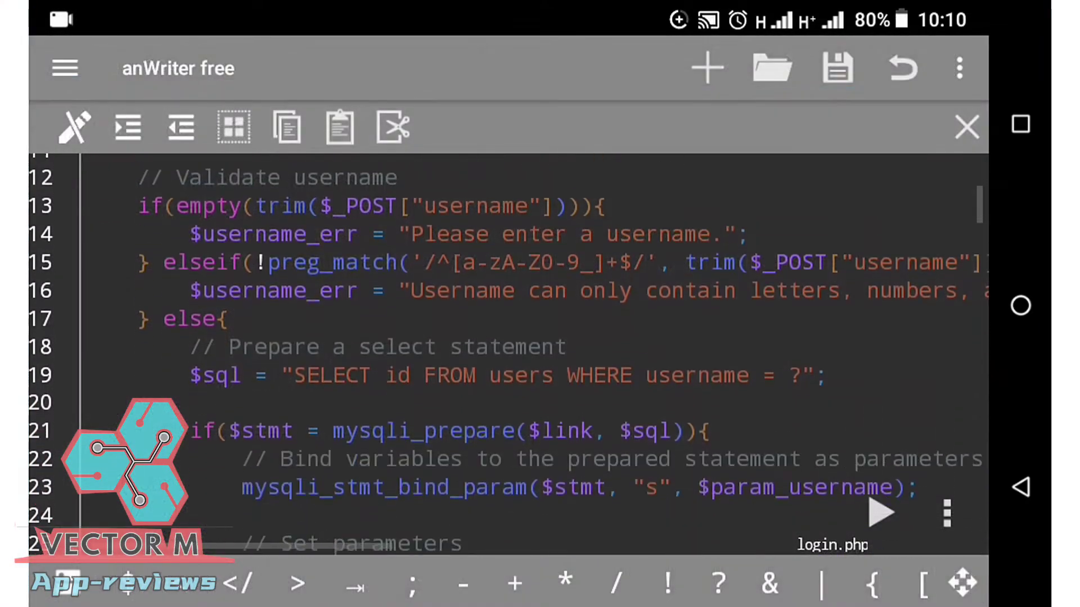
scroll(508, 360, "down", 2)
scroll(508, 361, "down", 2)
scroll(508, 360, "down", 2)
scroll(508, 360, "down", 2)
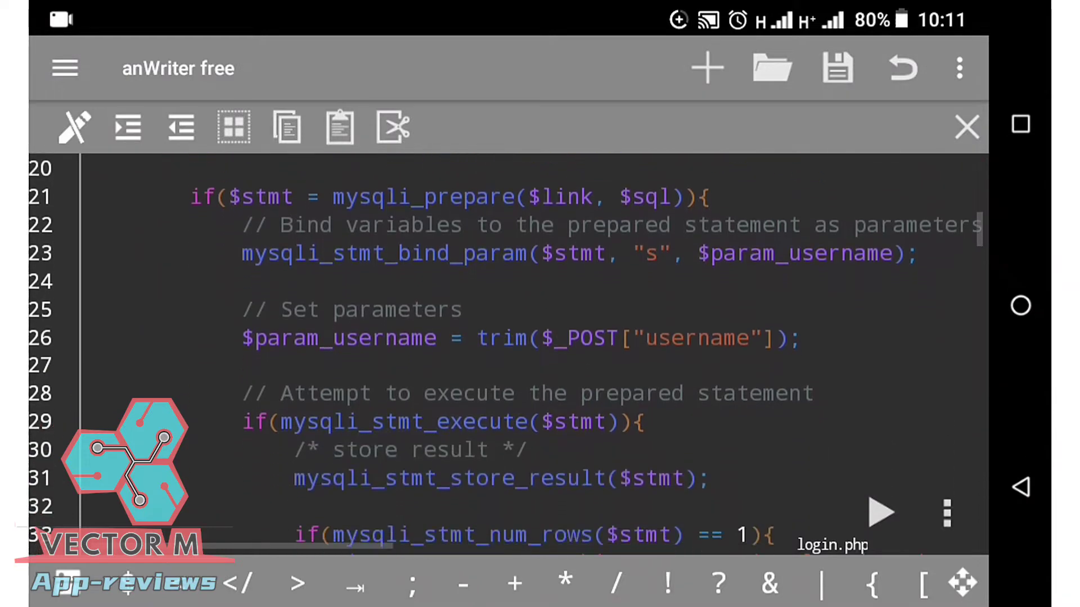
scroll(507, 360, "down", 1)
scroll(508, 360, "down", 1)
scroll(508, 360, "down", 4)
scroll(509, 361, "down", 2)
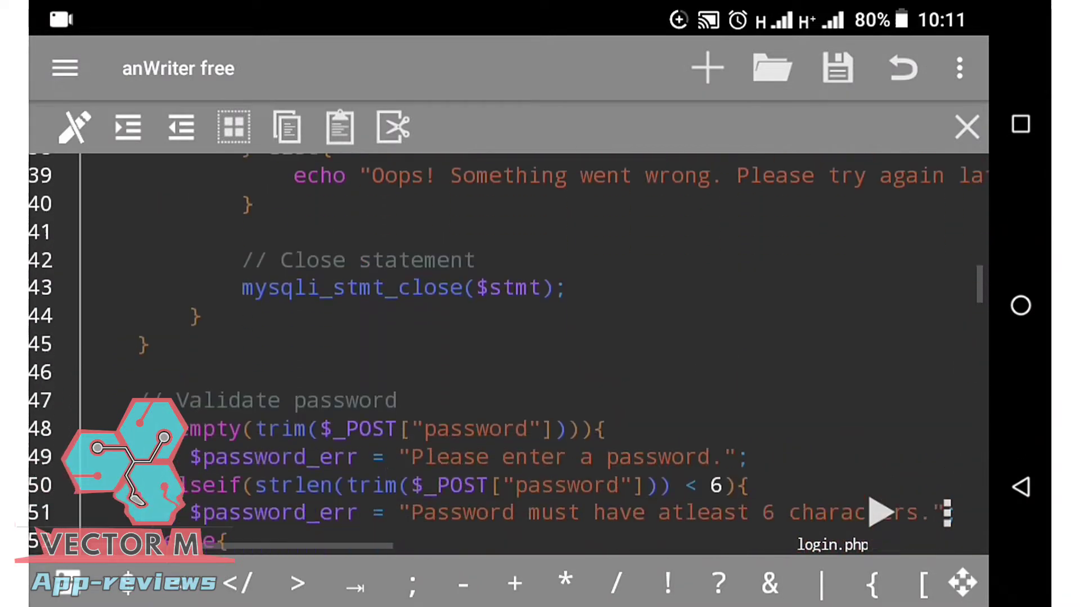
scroll(508, 360, "down", 4)
scroll(508, 360, "down", 1)
scroll(508, 361, "down", 2)
scroll(508, 360, "down", 2)
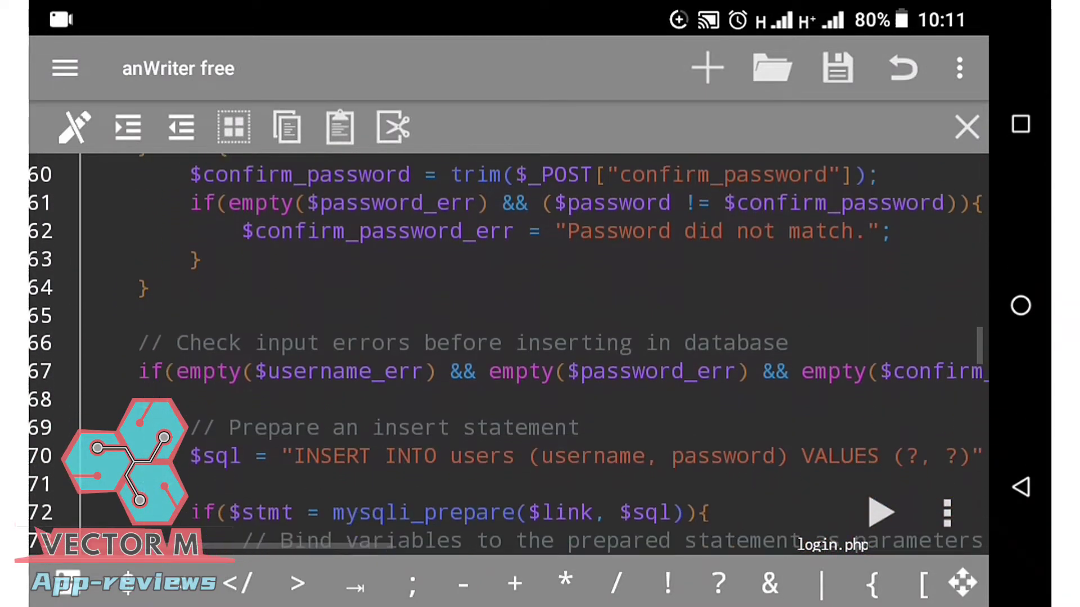
scroll(508, 361, "down", 1)
scroll(508, 361, "down", 1)
scroll(507, 360, "down", 1)
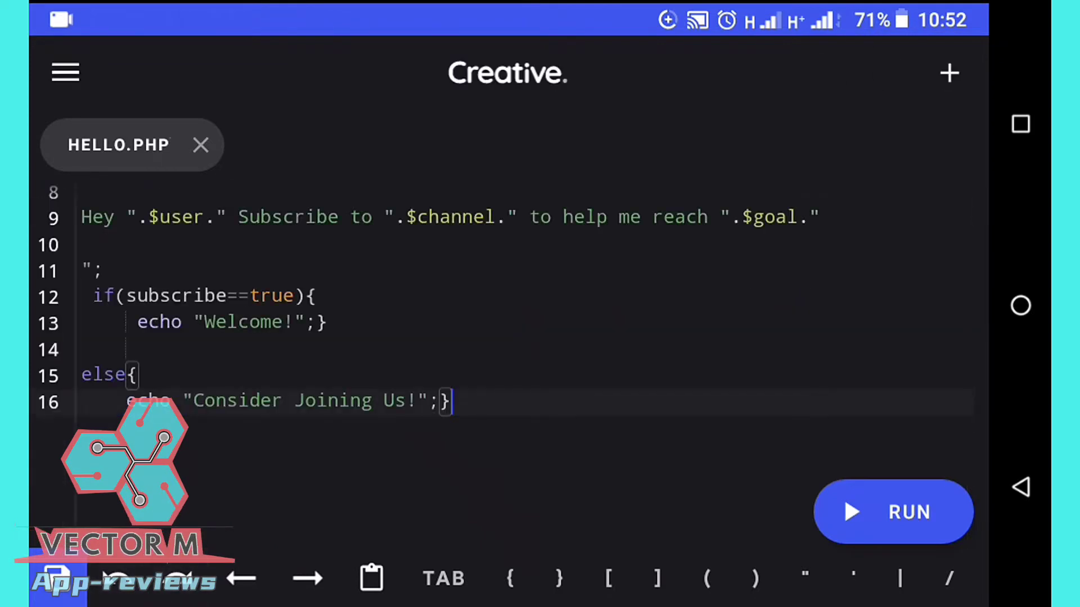
scroll(506, 337, "up", 5)
scroll(506, 337, "down", 3)
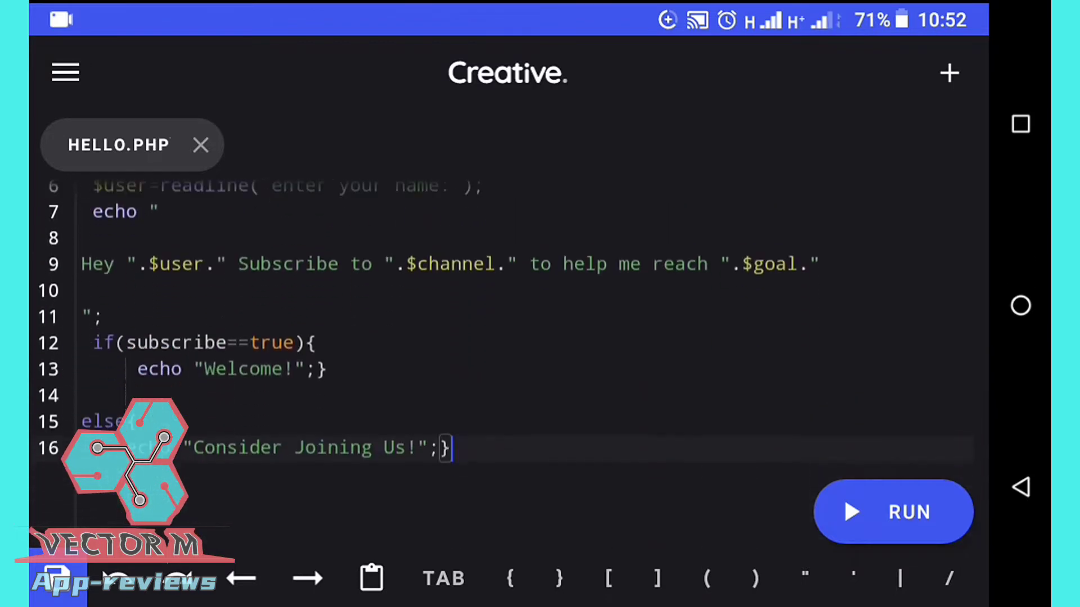
scroll(507, 354, "up", 2)
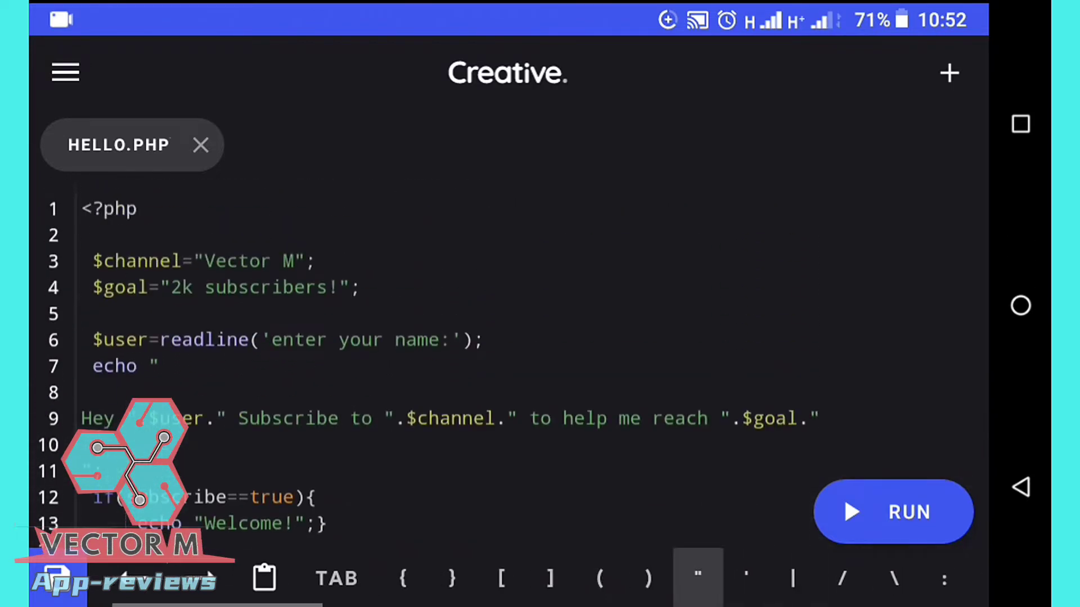
left_click_drag(699, 578, 338, 579)
left_click_drag(749, 579, 321, 578)
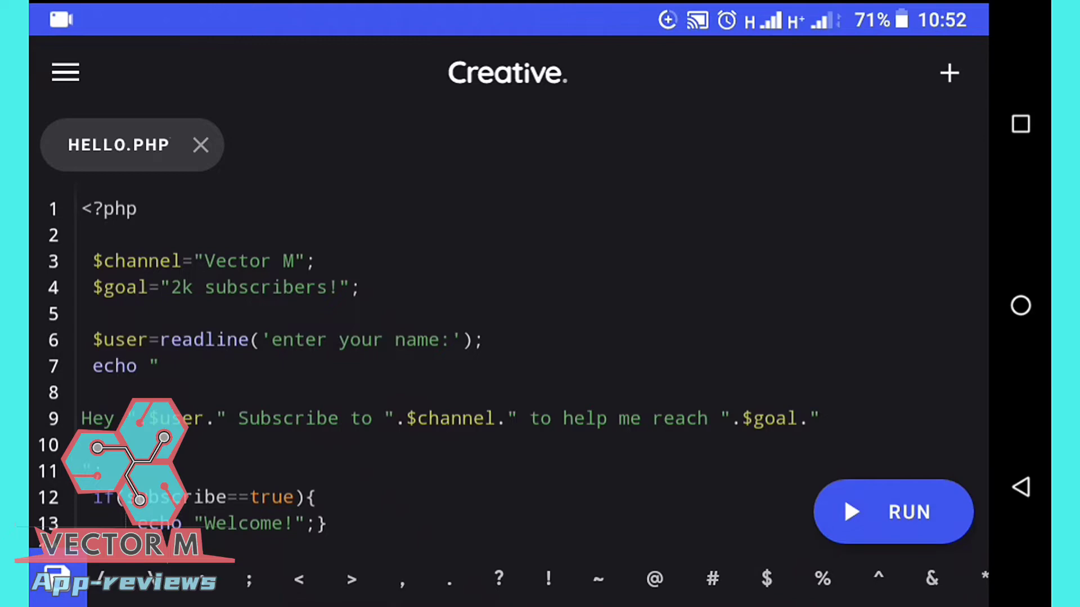
Run HELLO.PHP and expand the Run as sheet to show the local and online PHP language options
left_click(893, 512)
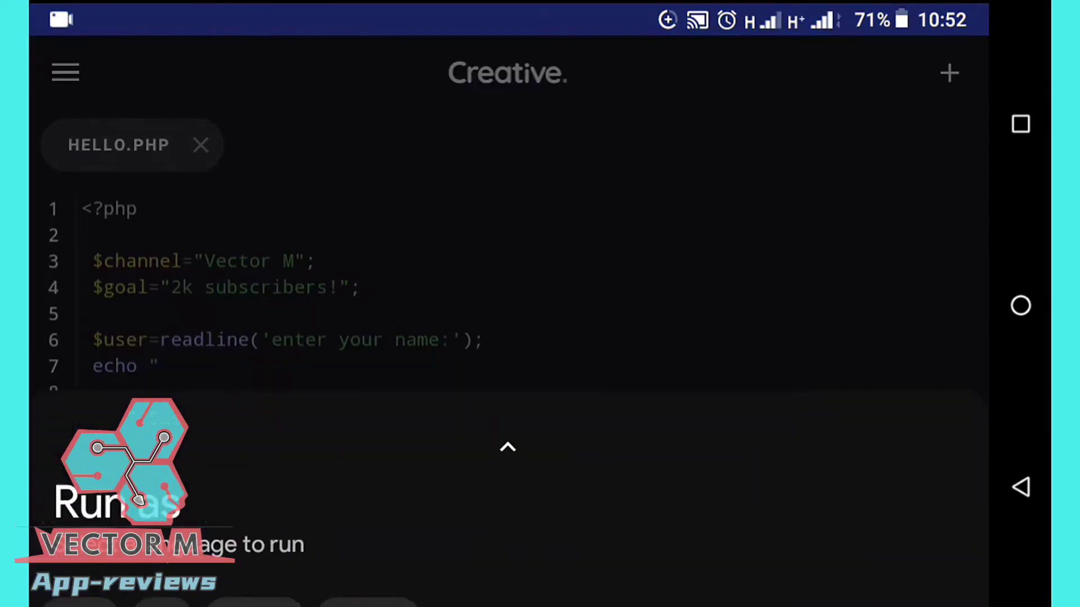
left_click_drag(506, 579, 508, 126)
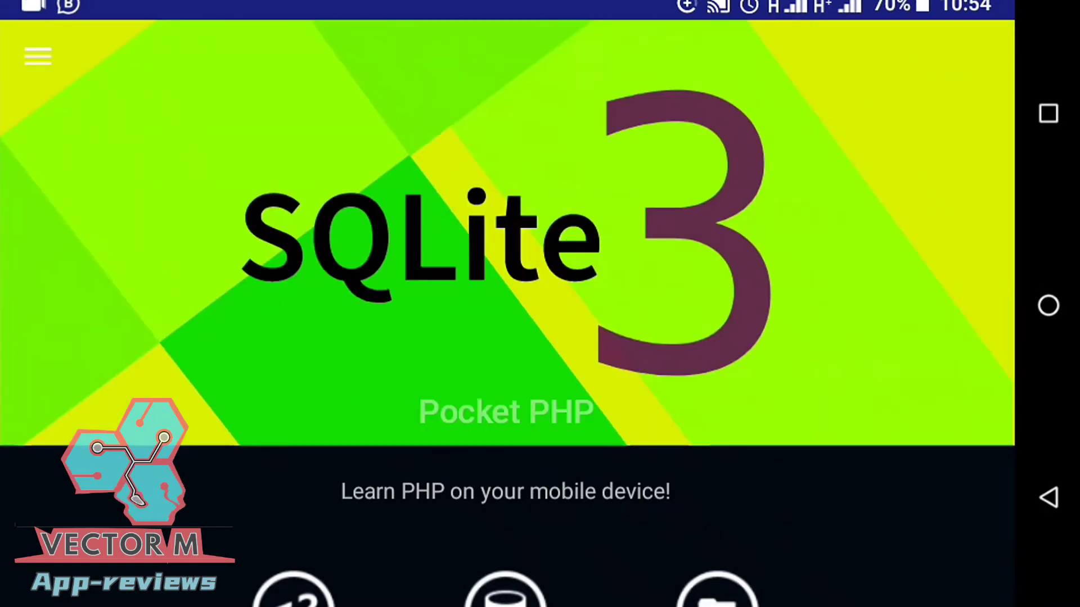
Open a new PHP file and replace its template with the pasted subscribe-greeting script
left_click(37, 56)
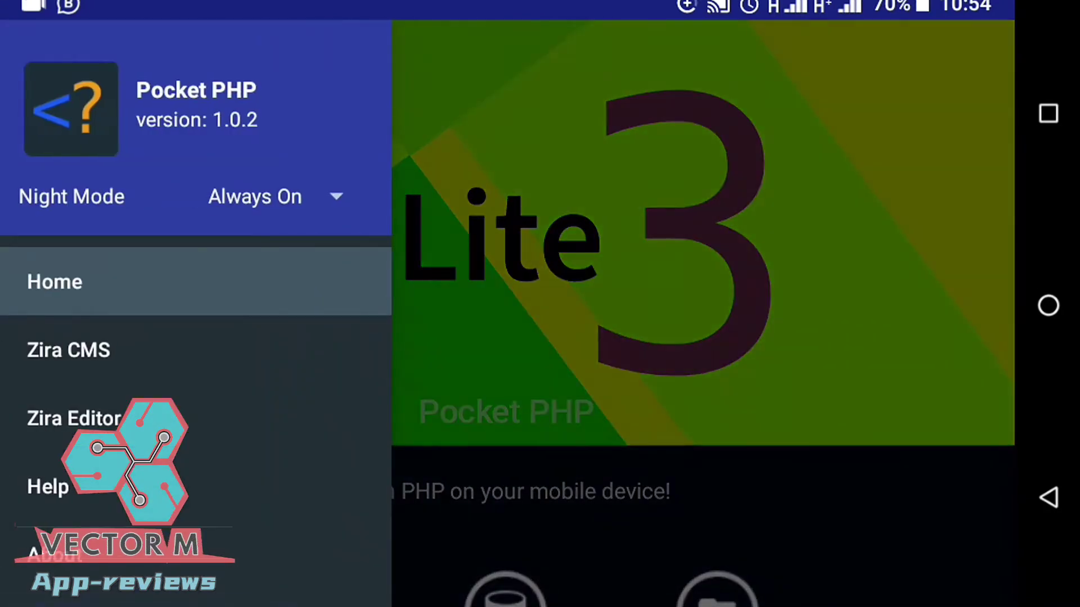
left_click(56, 282)
scroll(506, 337, "down", 5)
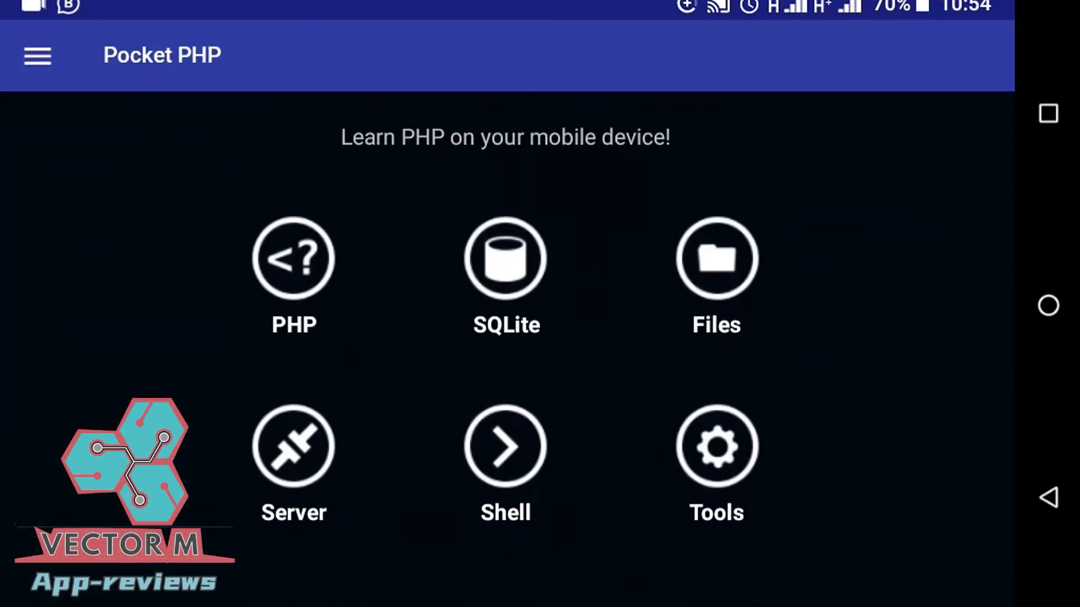
left_click(294, 270)
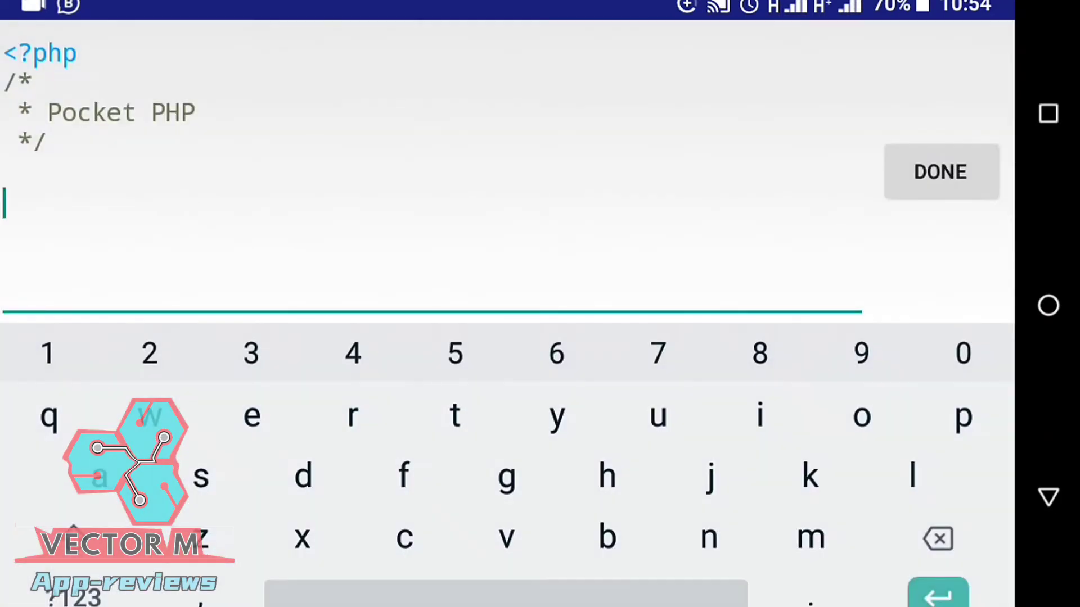
left_click(5, 203)
left_click(190, 140)
left_click(939, 538)
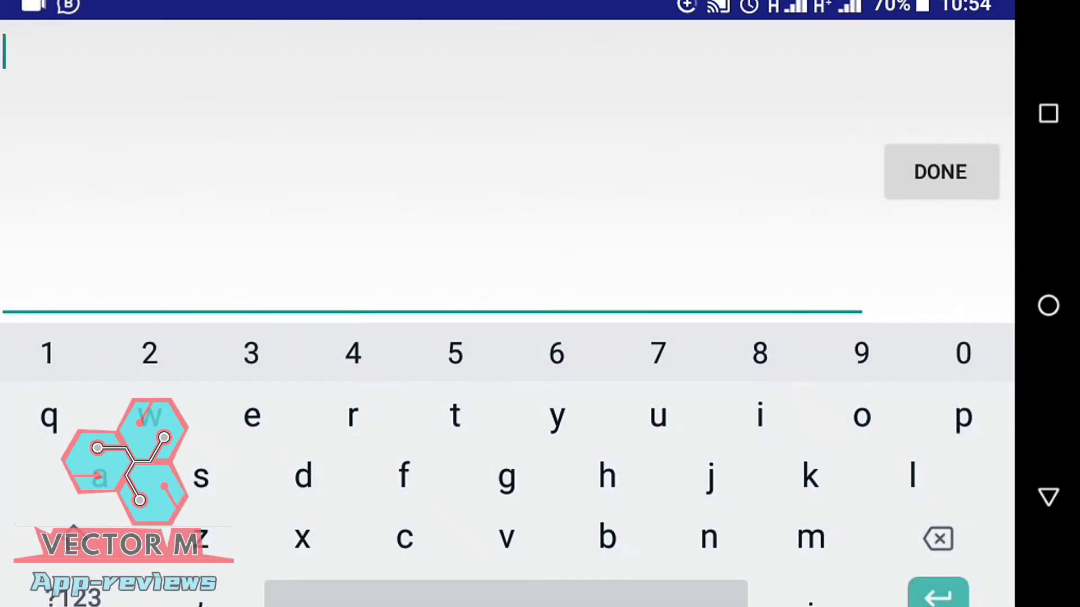
left_click(8, 85)
left_click(72, 147)
left_click(75, 258)
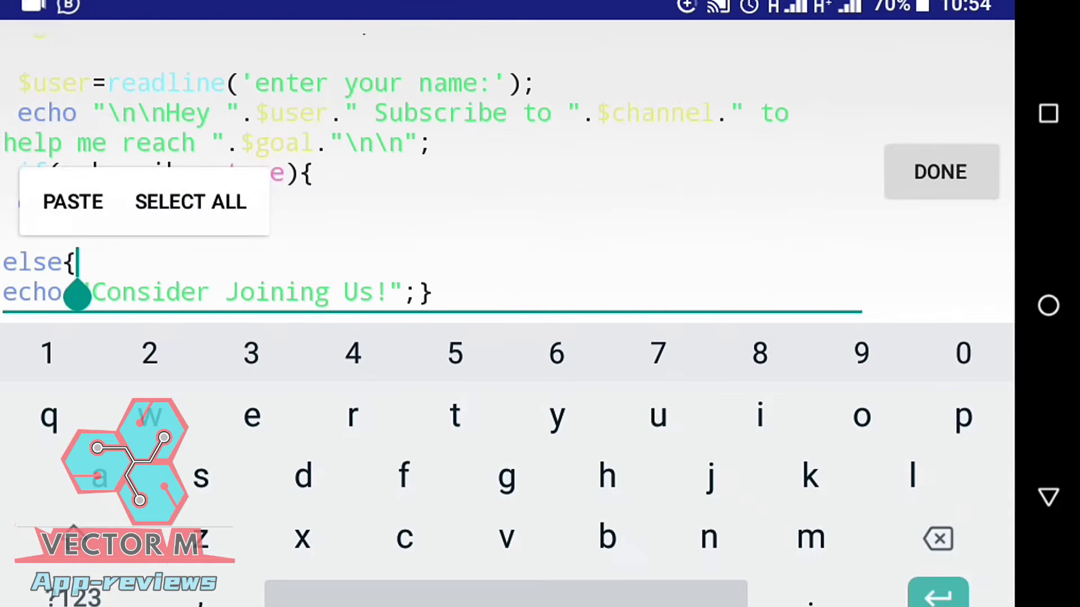
left_click(1049, 497)
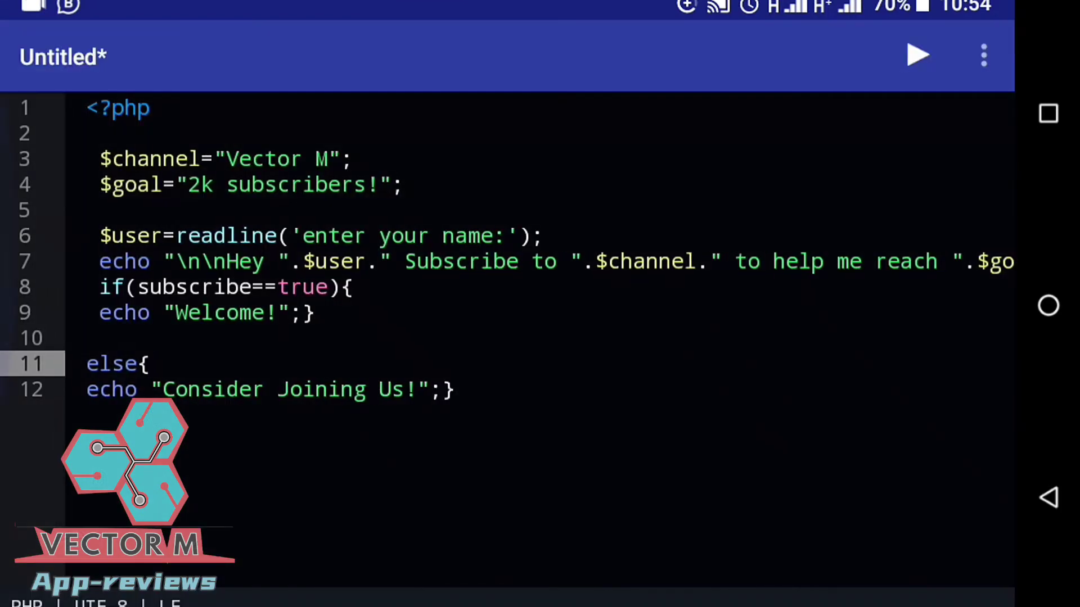
scroll(540, 262, "right", 3)
scroll(540, 262, "left", 3)
Try Run on Server from the file's overflow menu
left_click(983, 56)
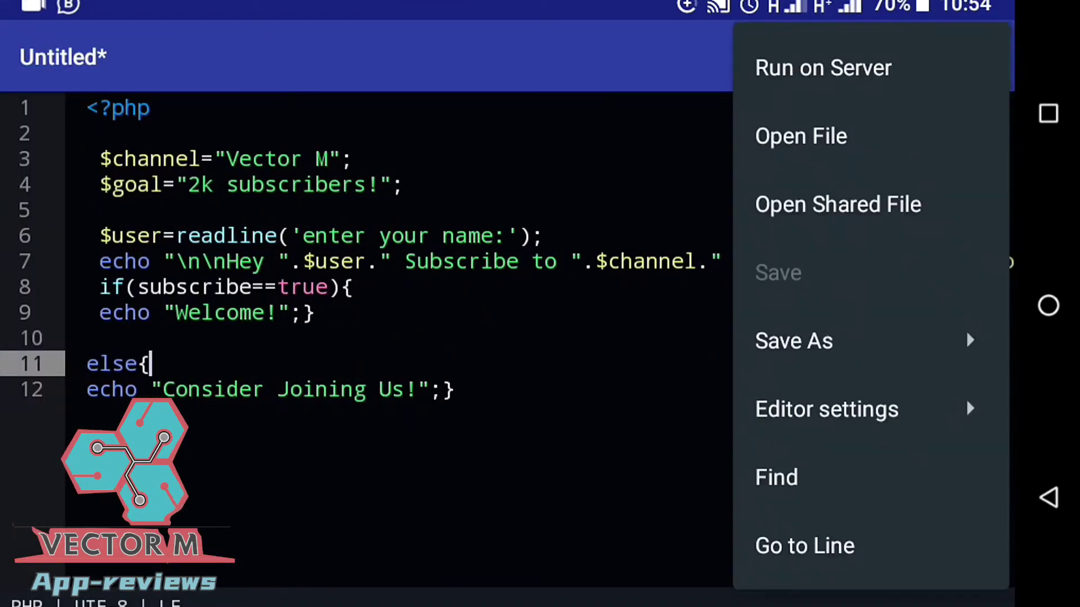
left_click(823, 68)
left_click(823, 67)
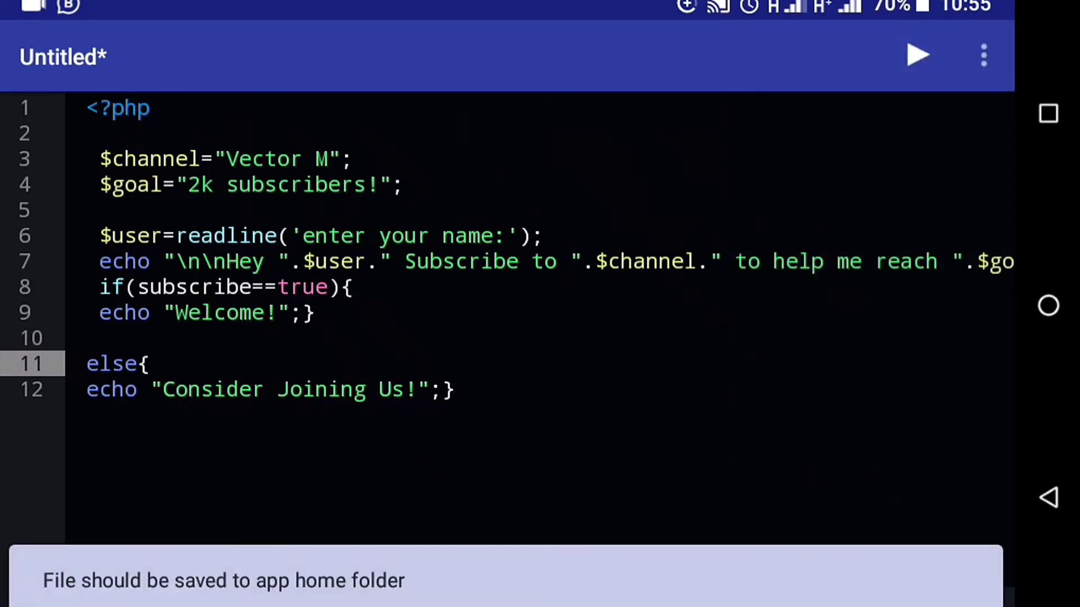
left_click(983, 56)
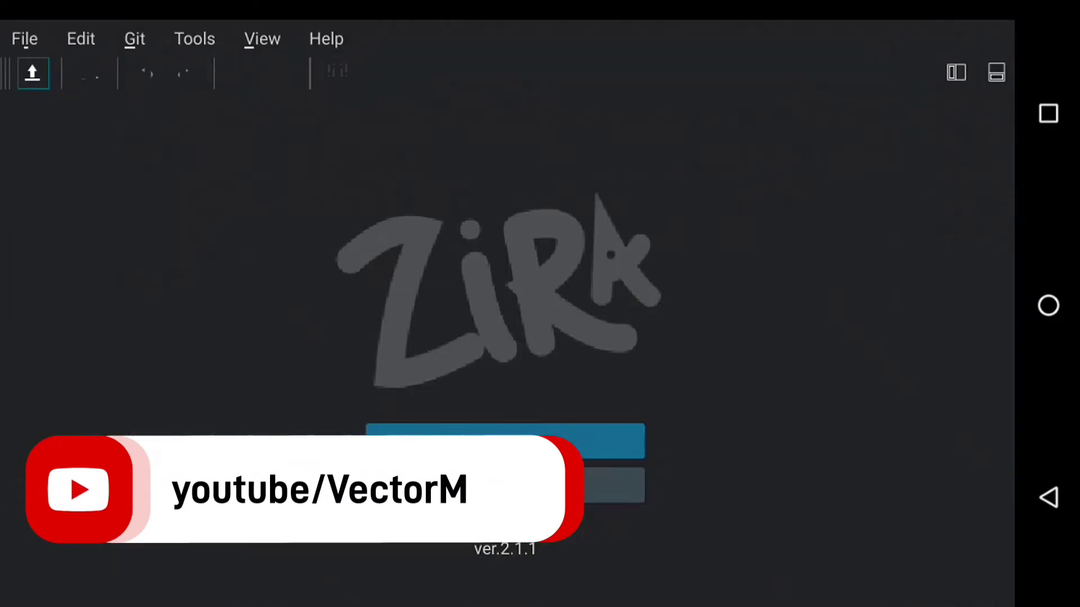
Open gta.php and show it alone in a single editor pane
left_click(24, 39)
left_click(76, 75)
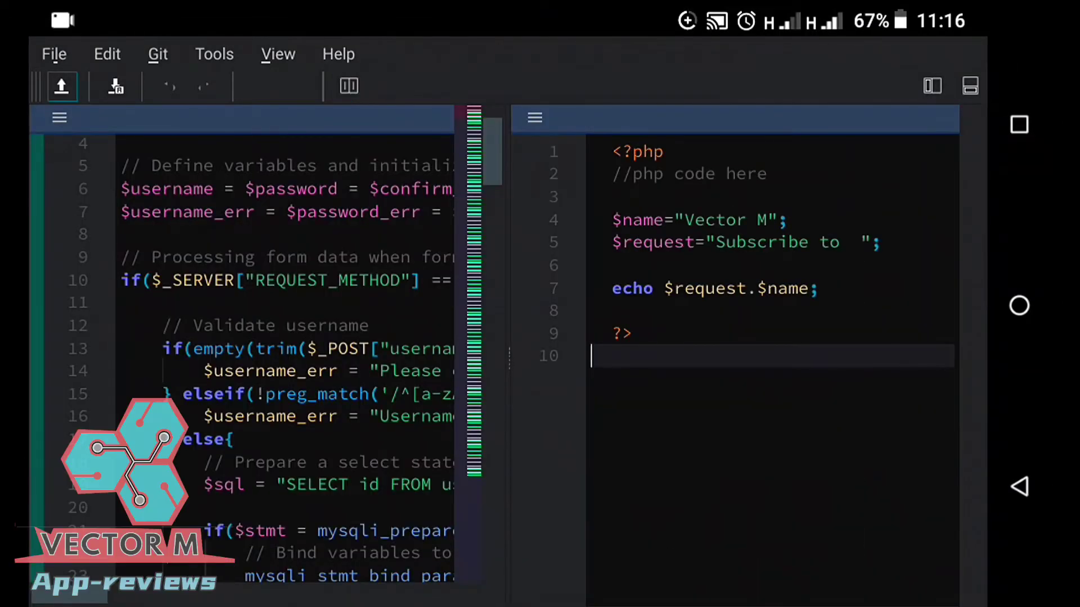
left_click(348, 85)
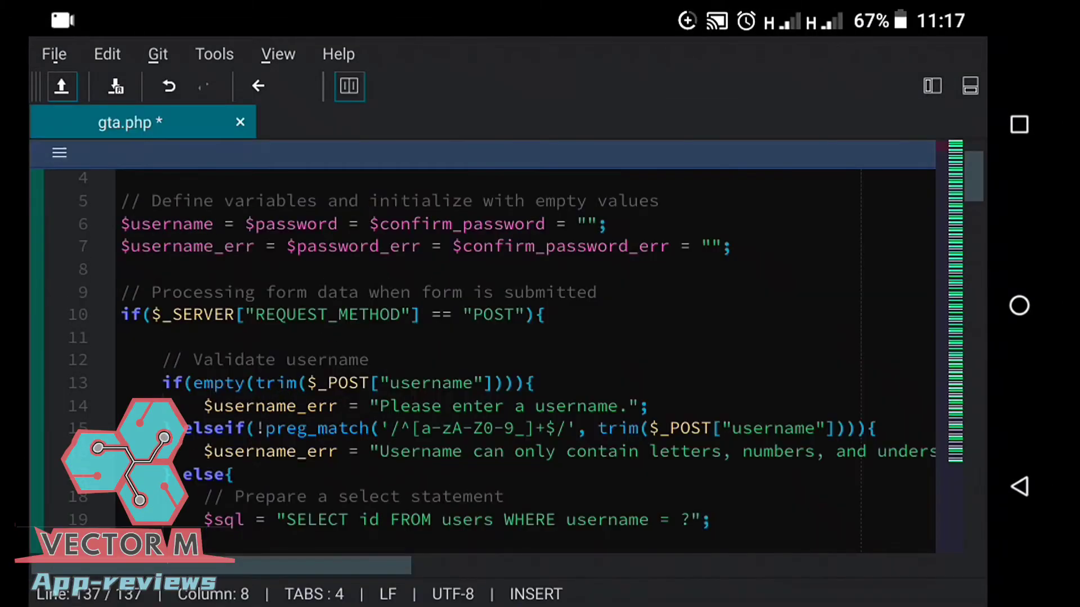
Show and hide the file sidebar, then open and close the Output panel
left_click(933, 85)
left_click(932, 85)
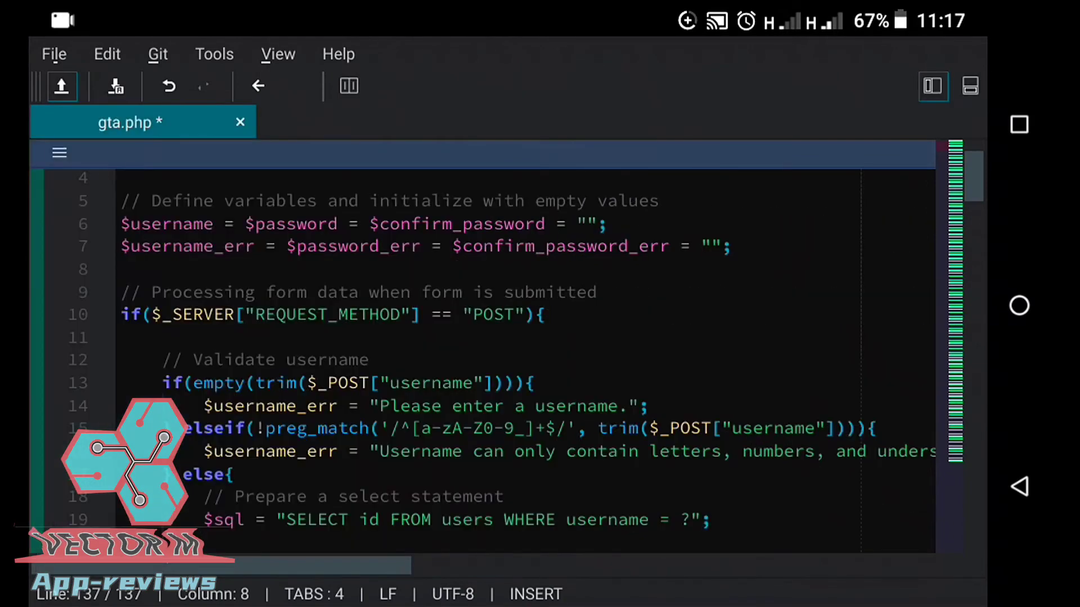
left_click(970, 85)
left_click(820, 333)
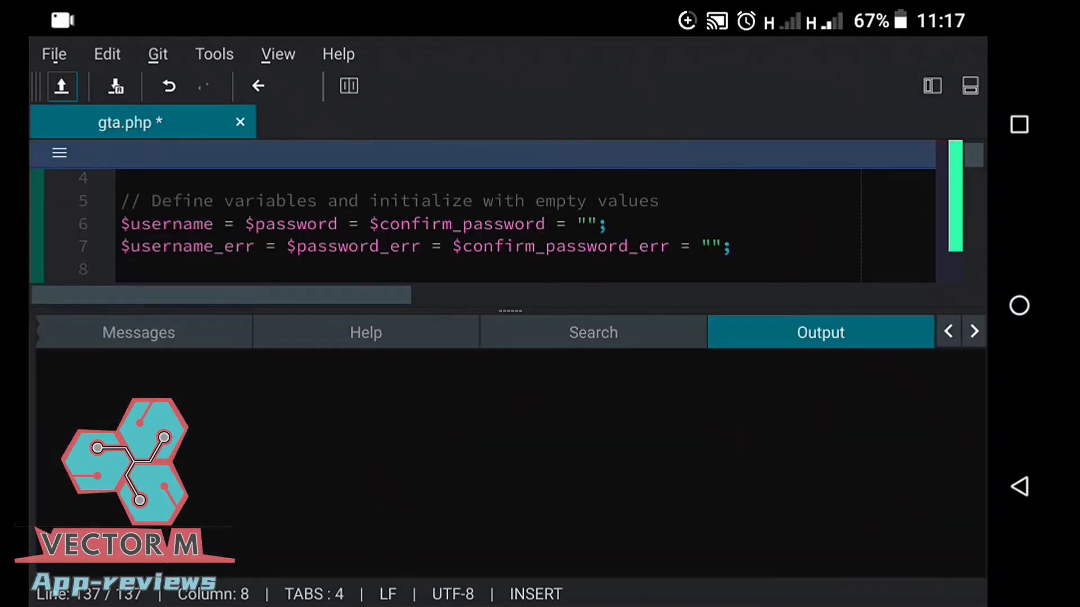
left_click(970, 86)
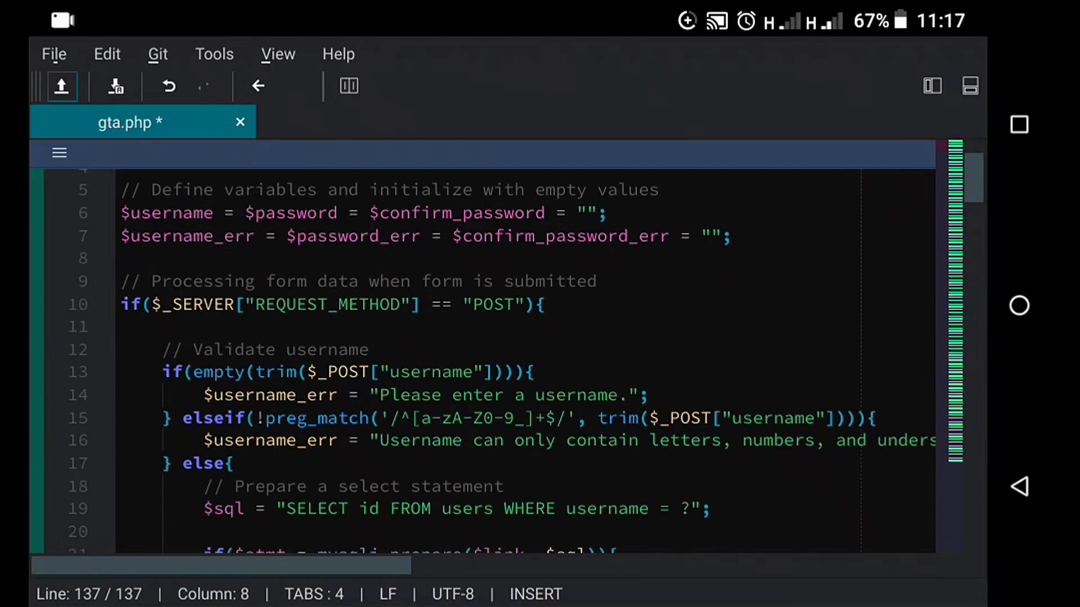
scroll(506, 338, "down", 5)
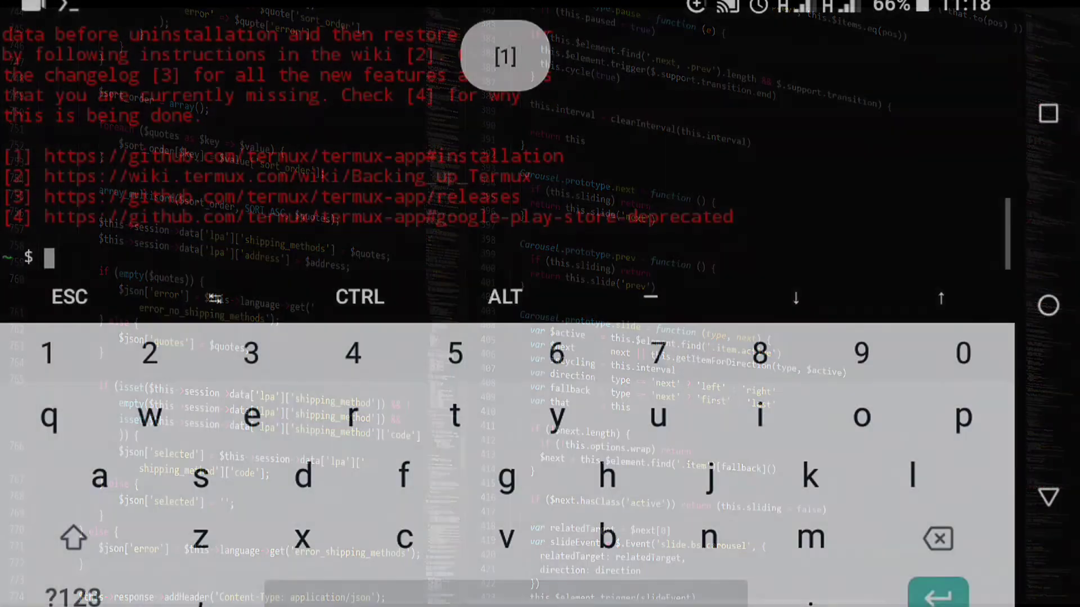
type("clea")
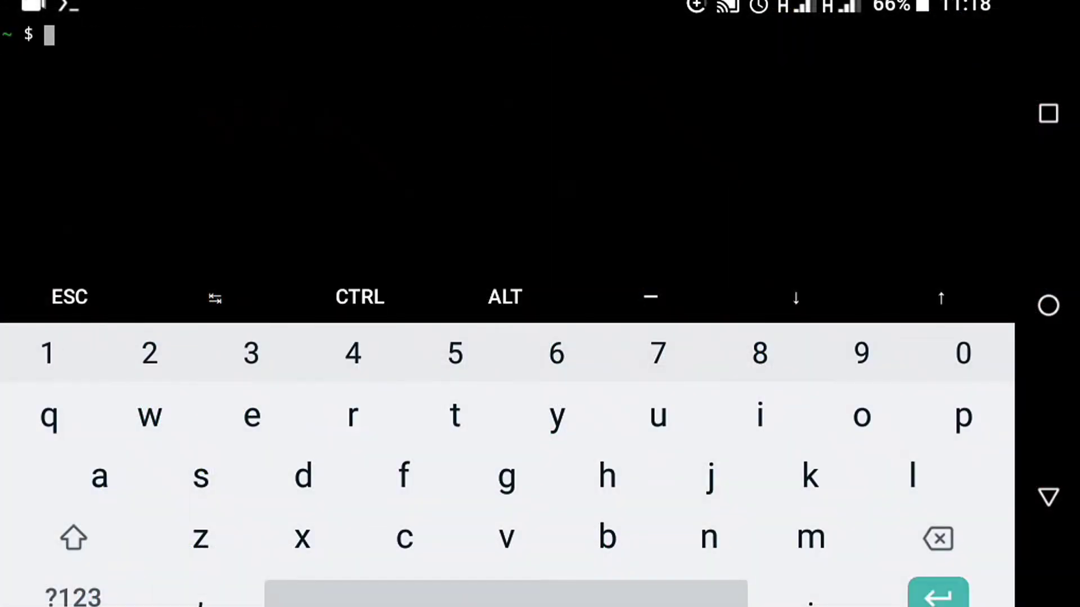
type("p")
Run apt update, clear the screen, then run apt upgrade
key("BackSpace")
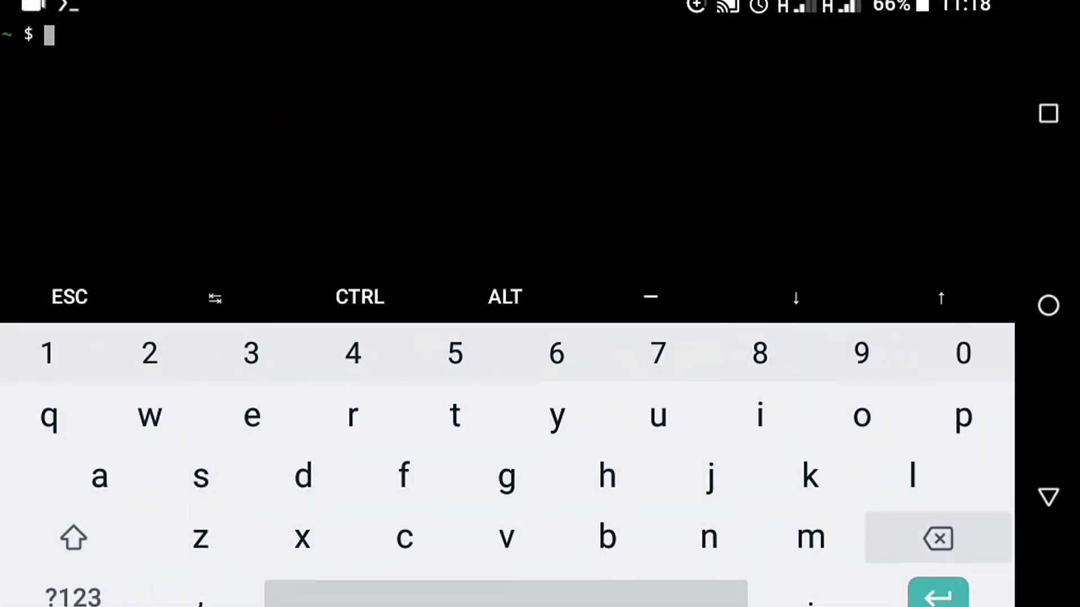
type("apt u")
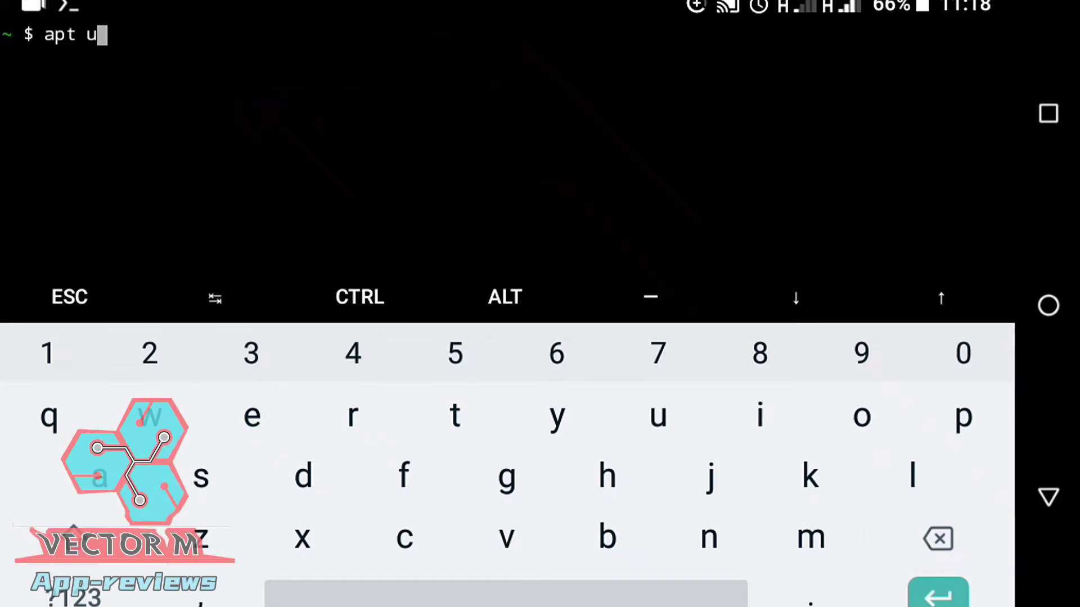
type("da")
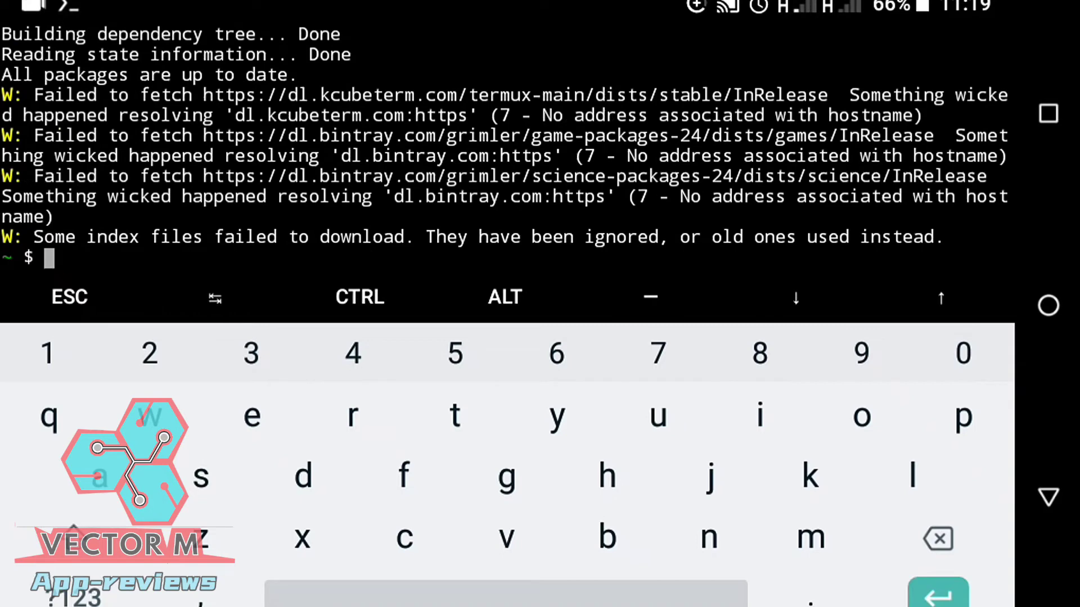
type("r")
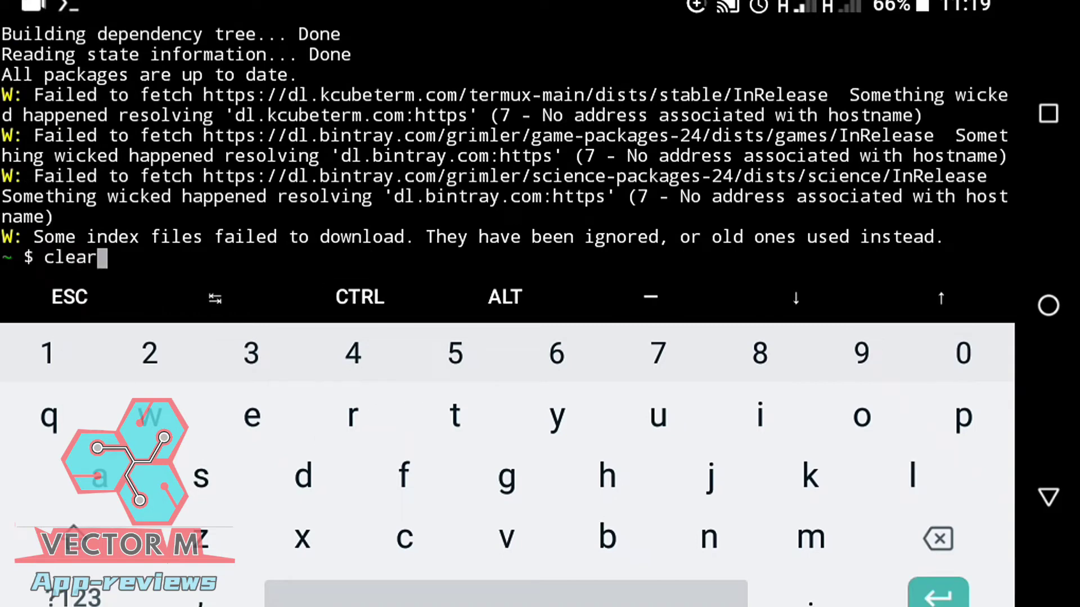
key("Return")
type("u")
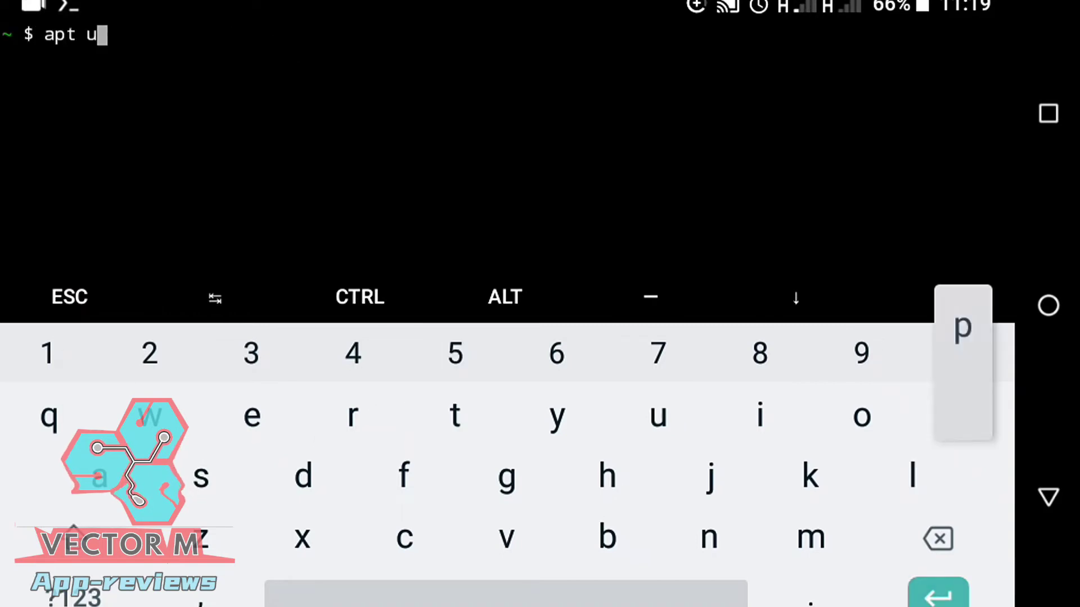
type("pgrade")
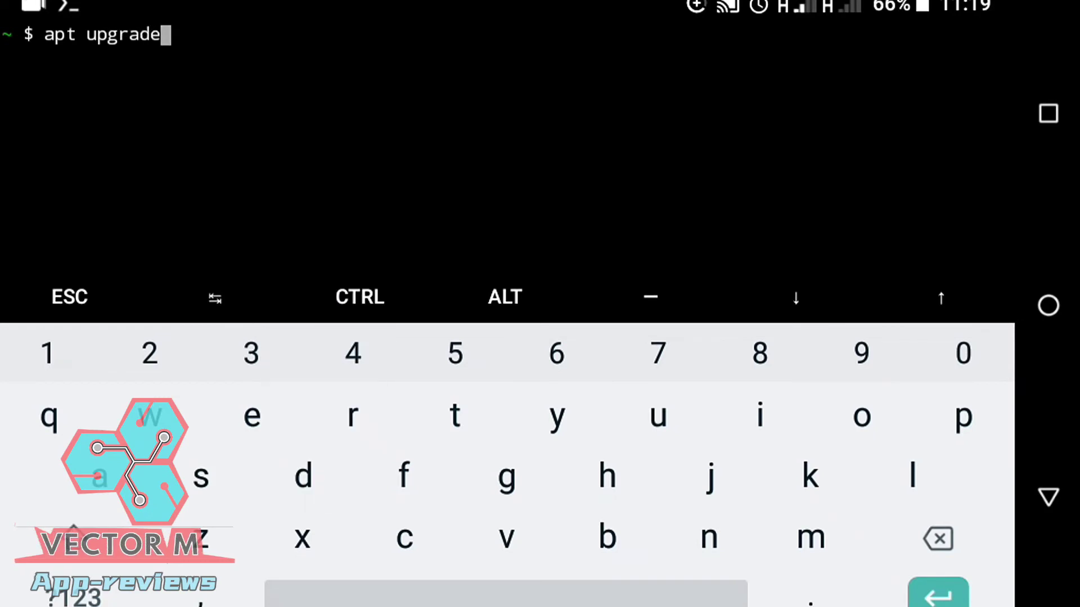
key("Return")
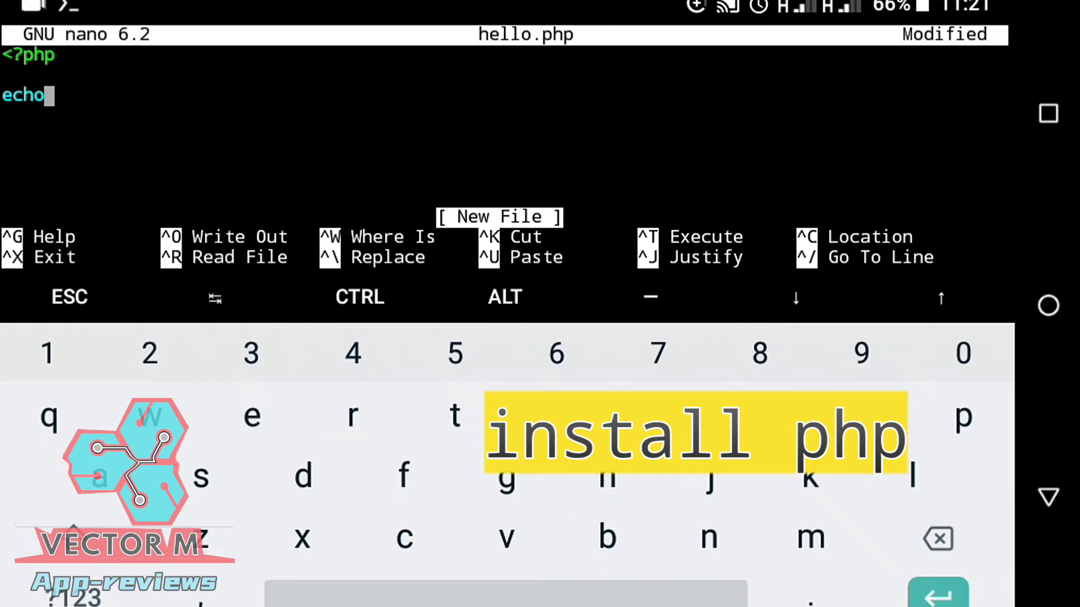
type(" \"he")
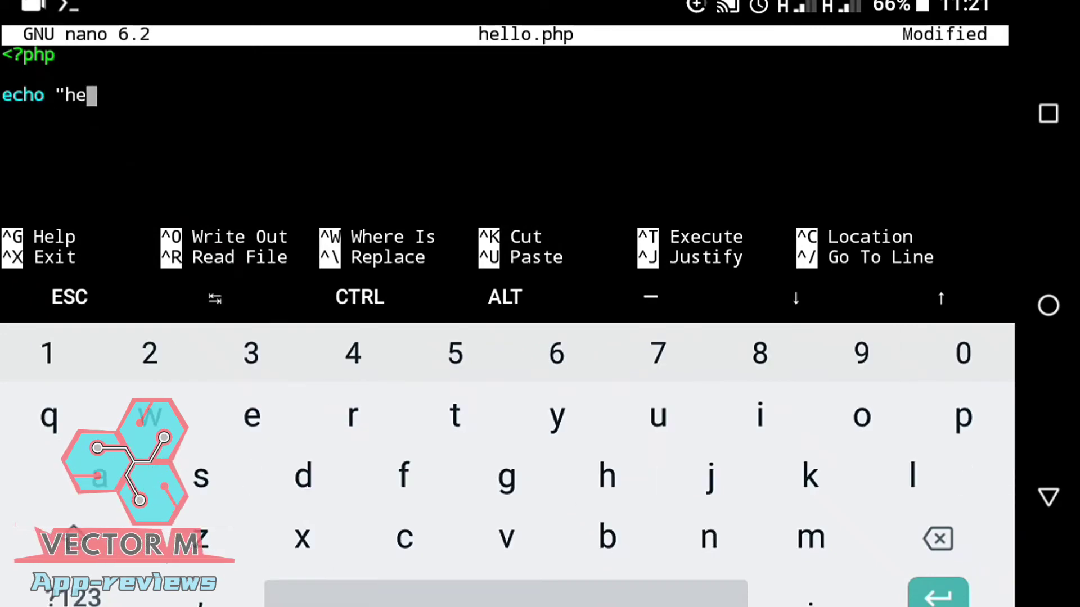
type("llo,worl")
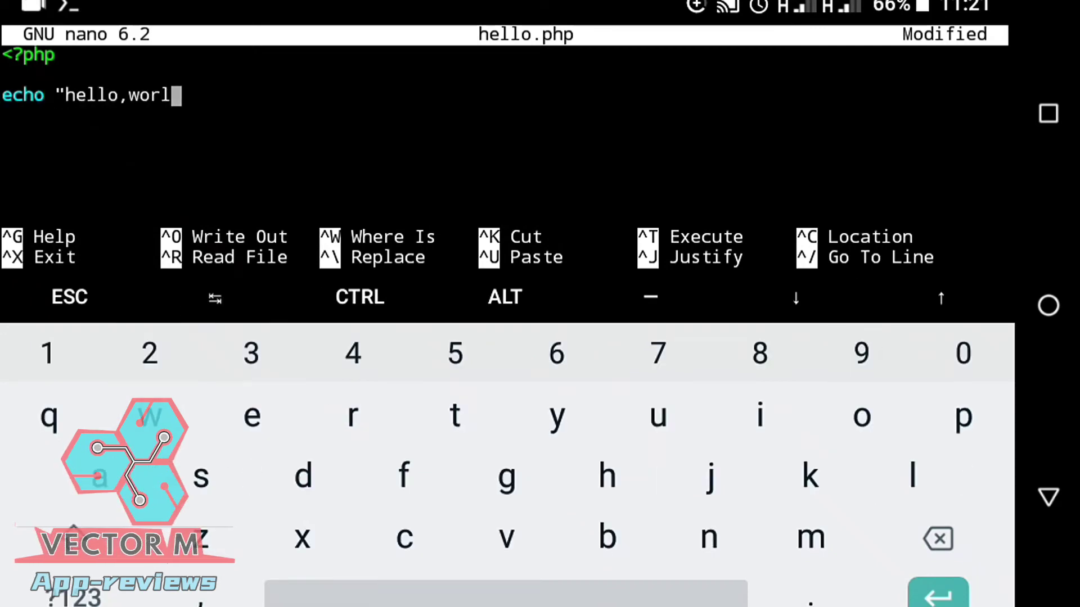
type("d\";")
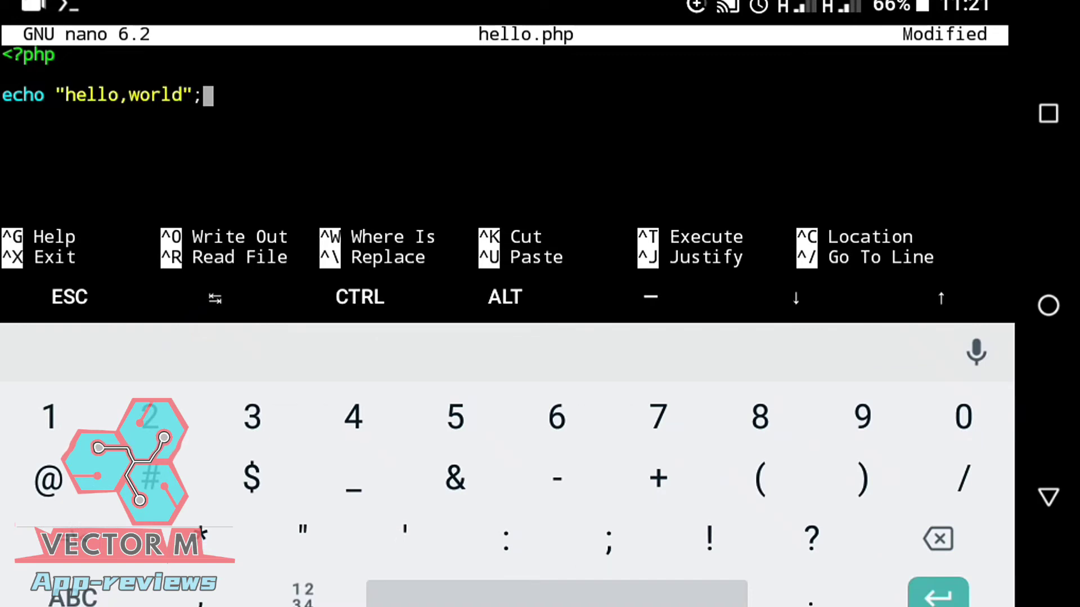
Complete '<?php echo "hello,world"; ?>' in hello.php and save the file under that name
key("Return")
type("?")
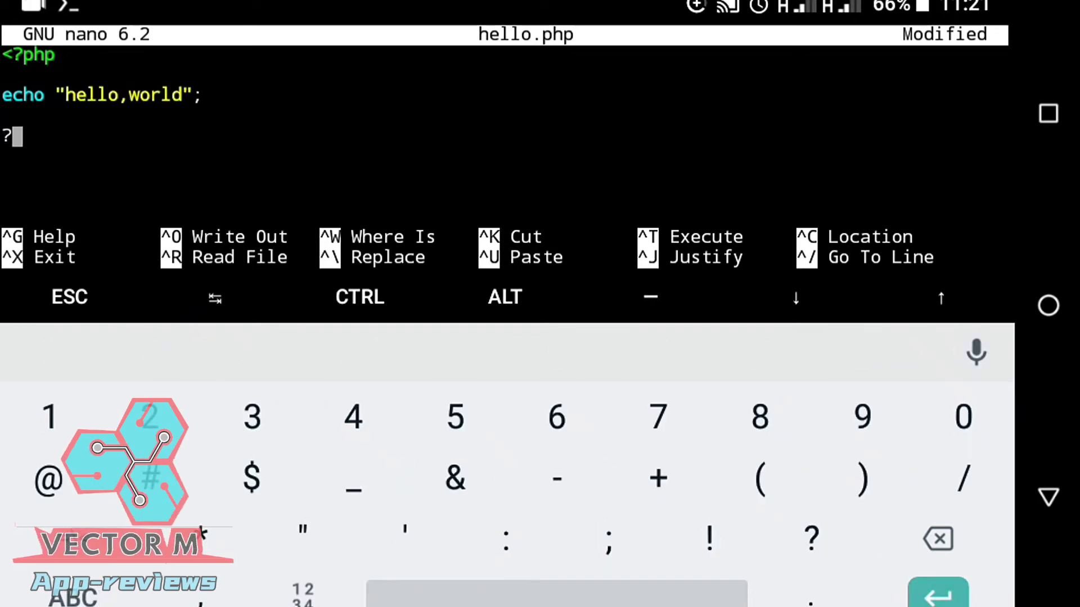
left_click(303, 595)
type(">")
left_click(360, 297)
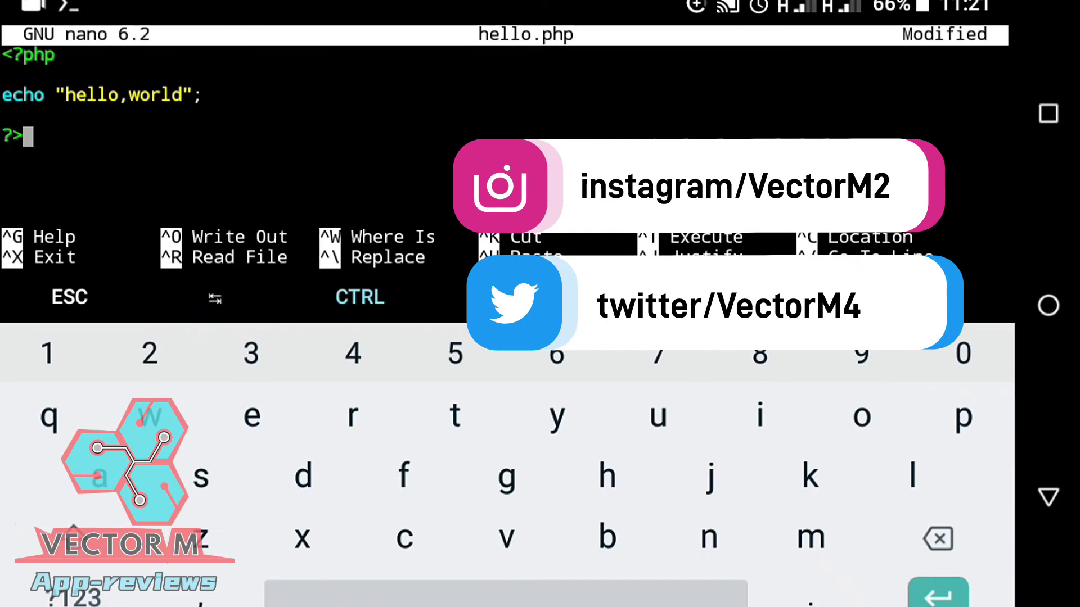
key("ctrl+o")
key("Return")
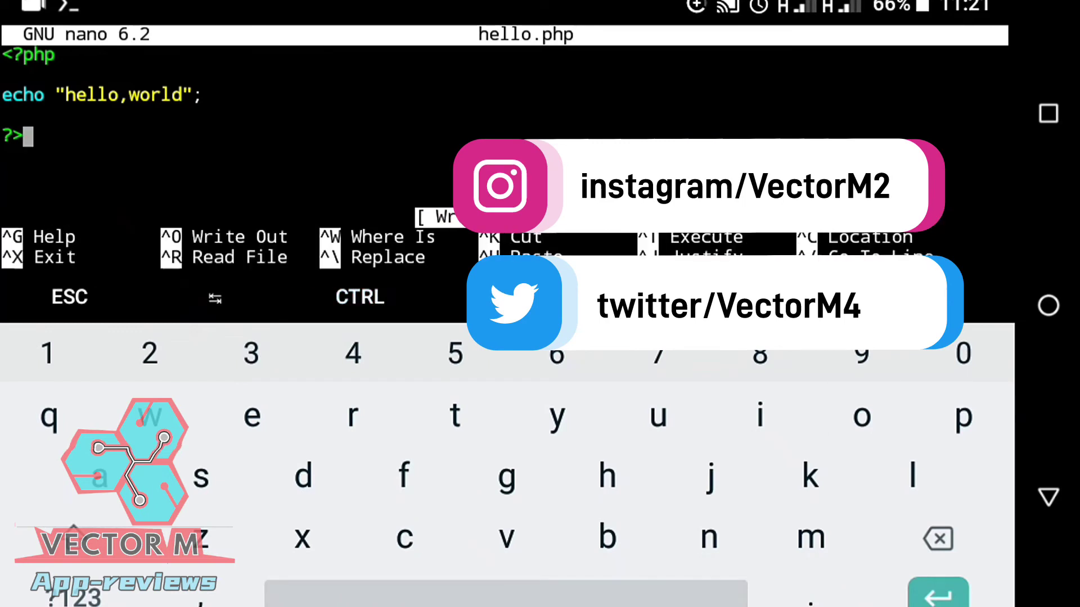
Exit nano, run php hello.php to print hello,world, then clear the terminal
key("ctrl+x")
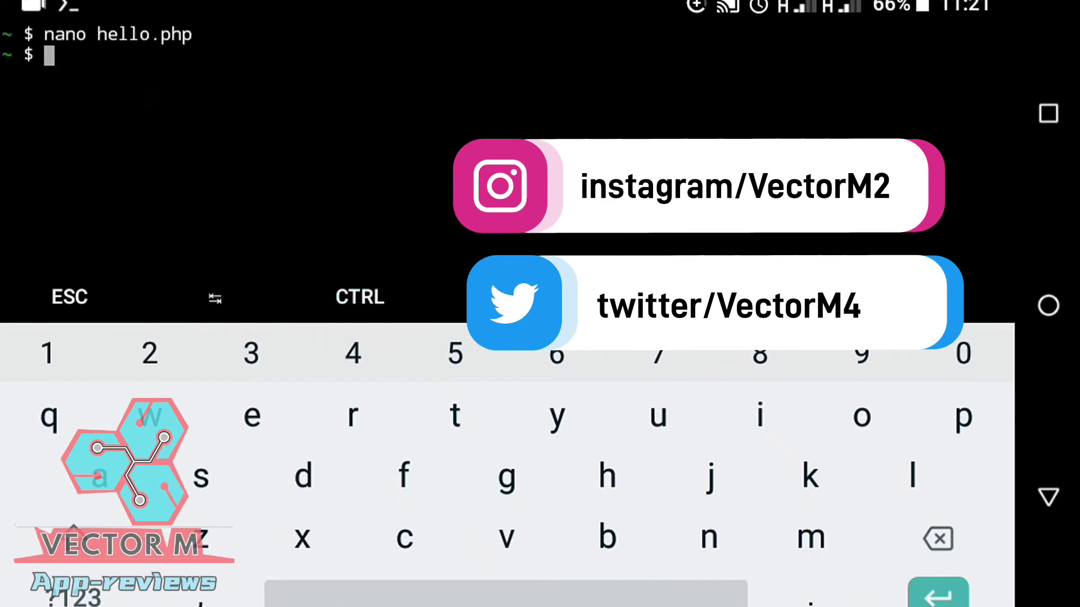
type("php h")
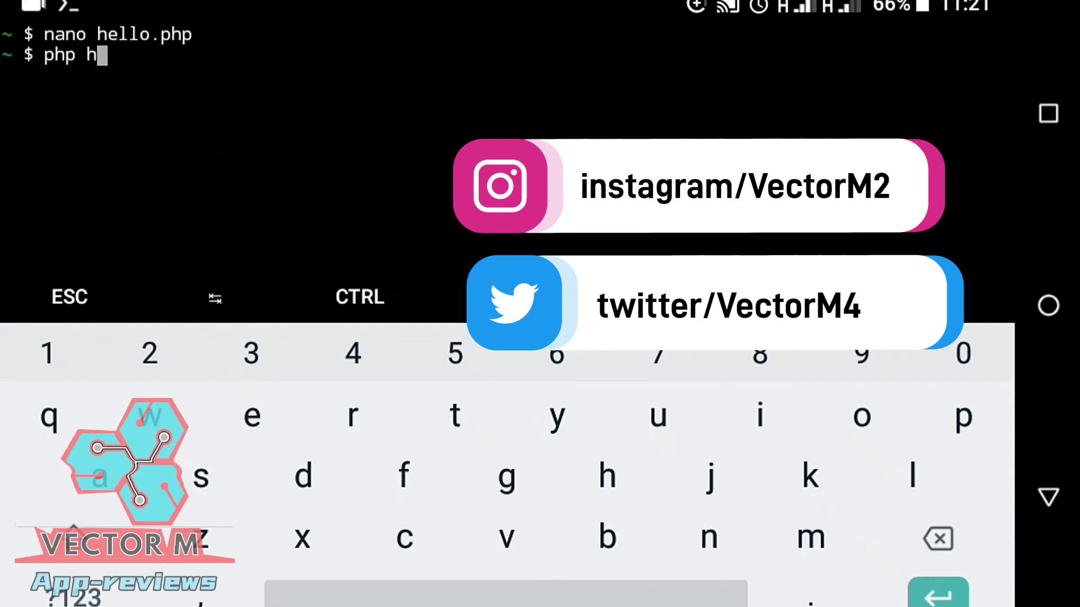
type("wl")
key("BackSpace")
key("BackSpace")
key("BackSpace")
type("he")
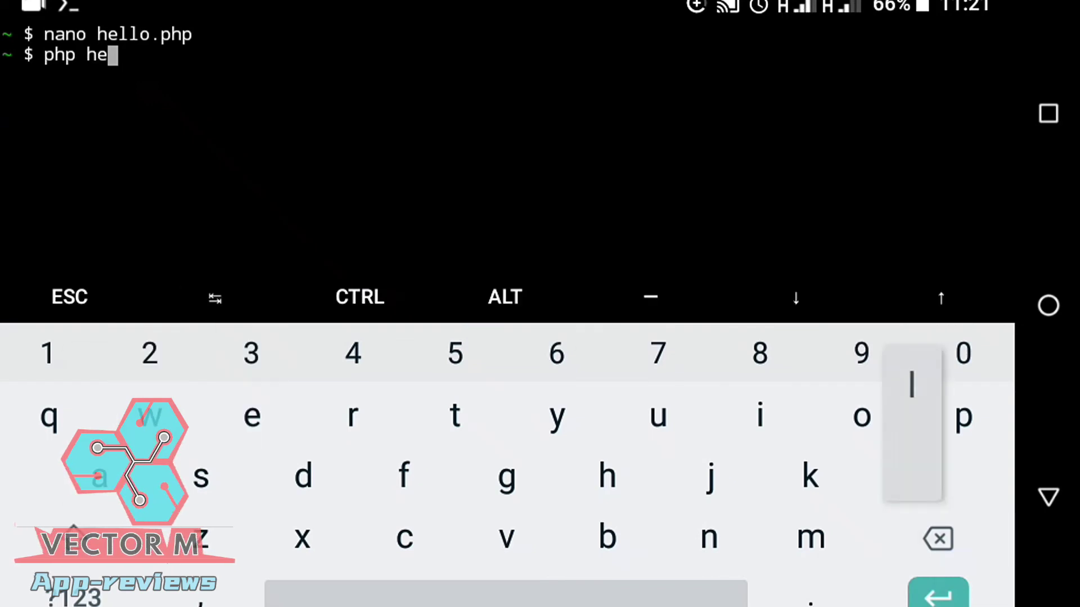
type("llo.php")
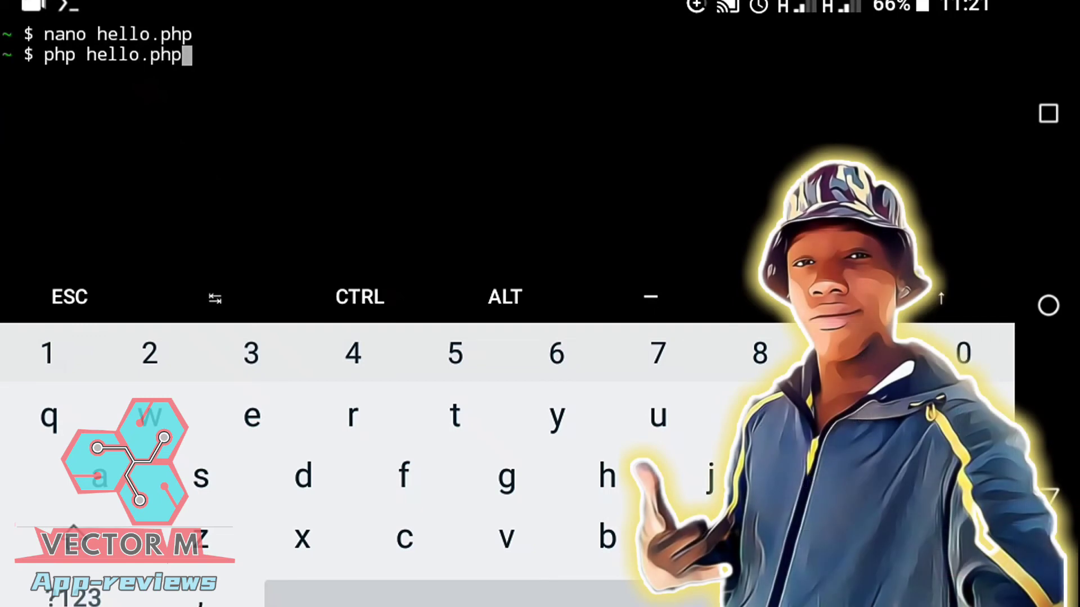
key("Return")
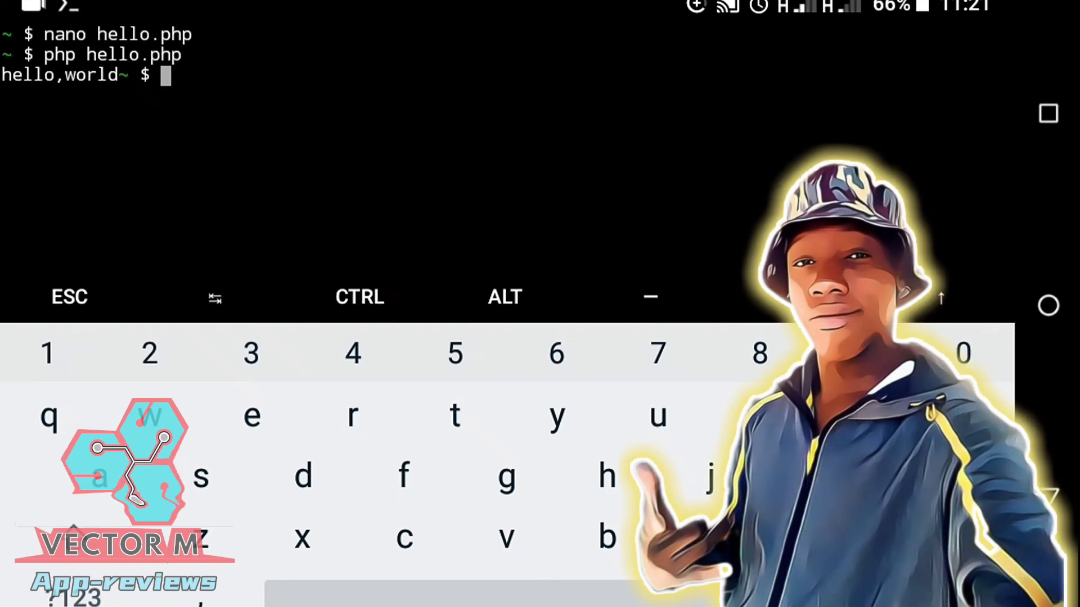
type("c")
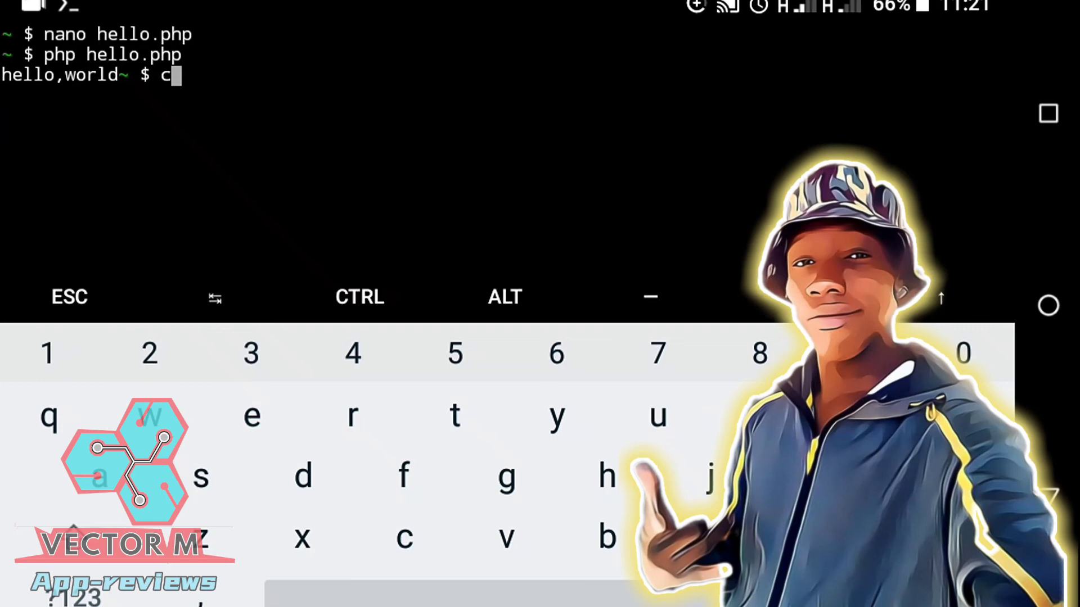
type("lear")
key("Return")
type("php")
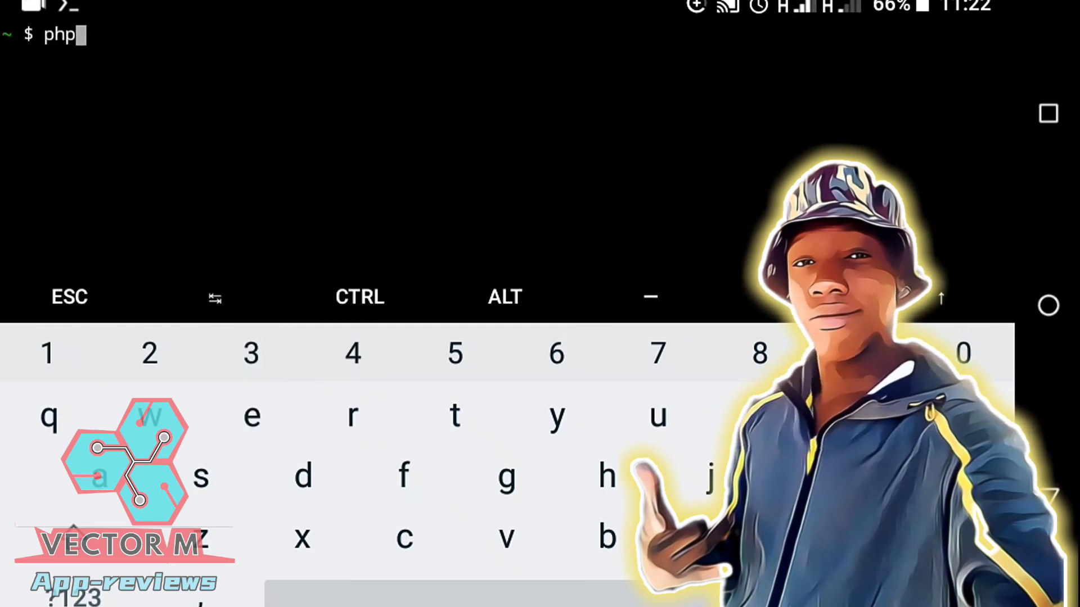